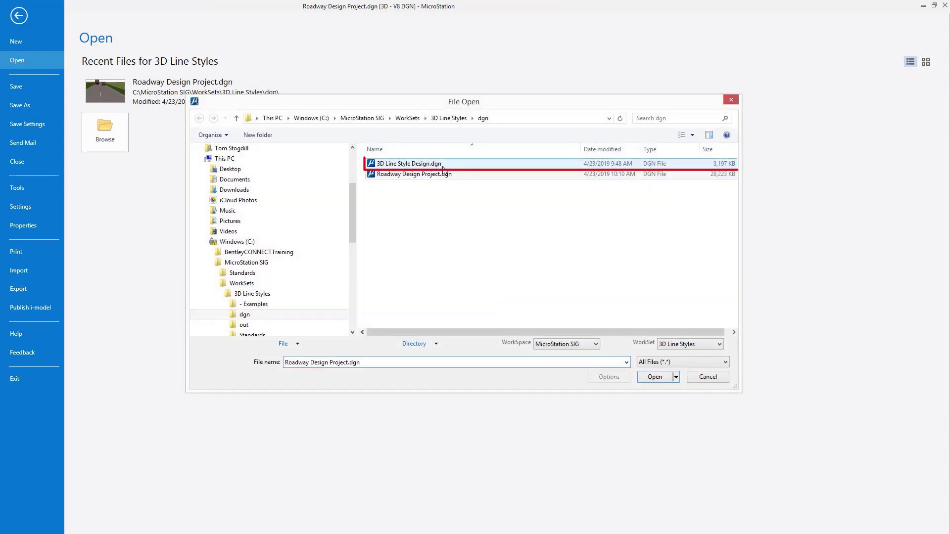
Open the design file 3D Line Style Design.dgn and bring up its list of models.
left_click(442, 164)
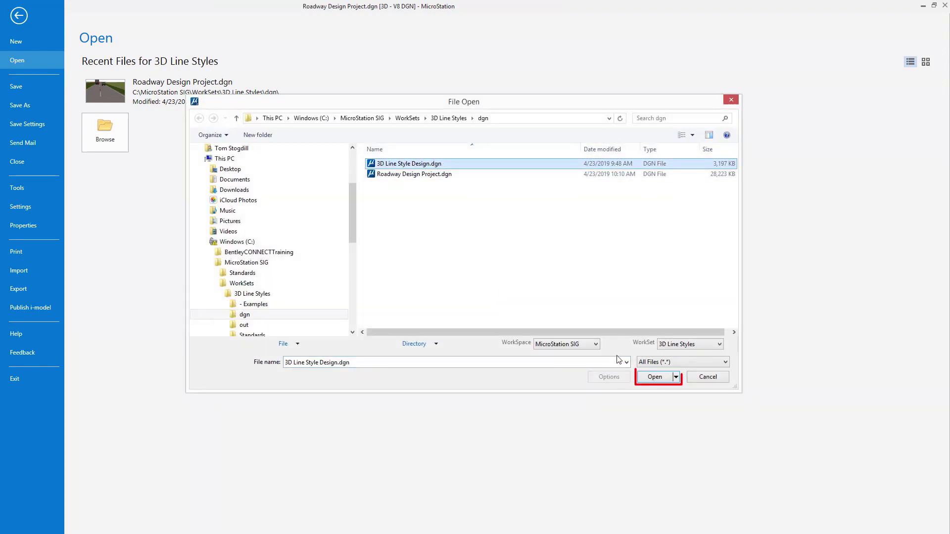
left_click(654, 377)
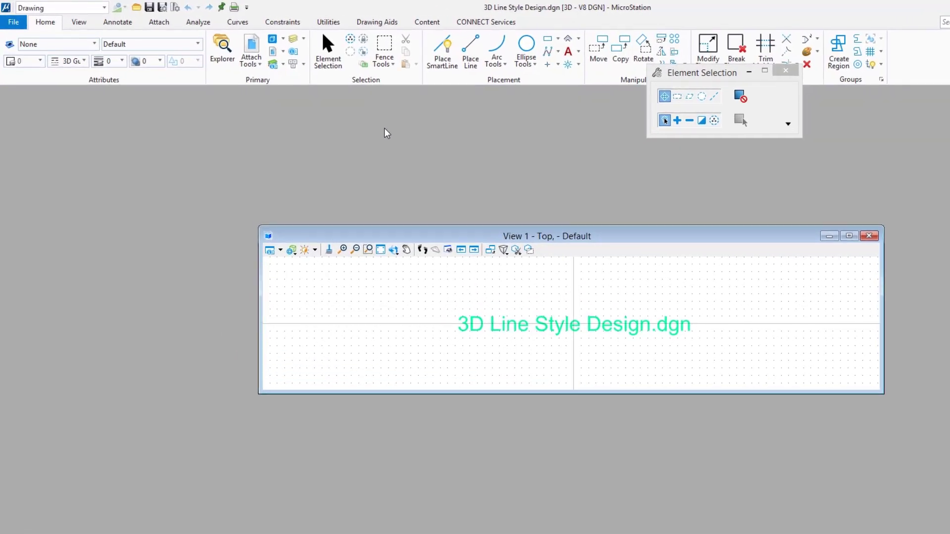
left_click(272, 39)
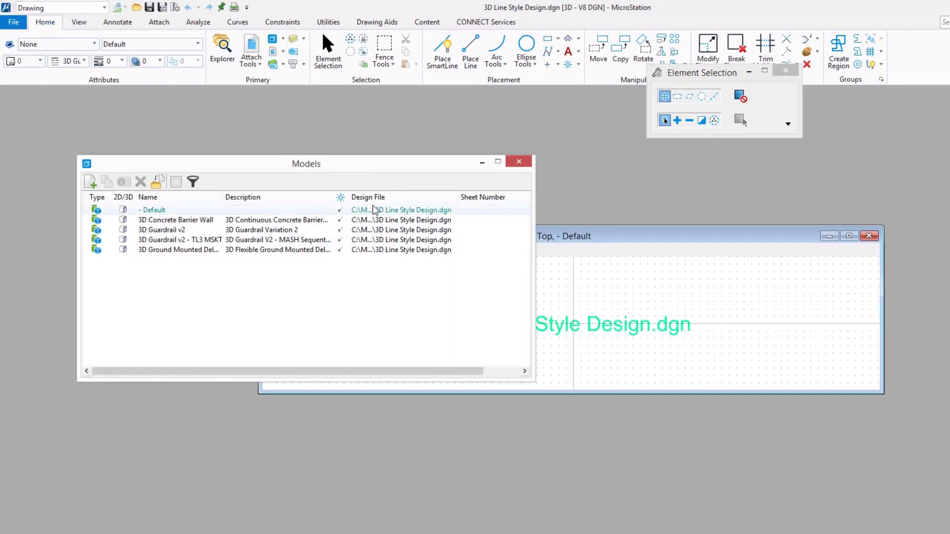
Activate the 3D Concrete Barrier Wall model and move the models list clear of the geometry.
left_click_drag(393, 165, 564, 122)
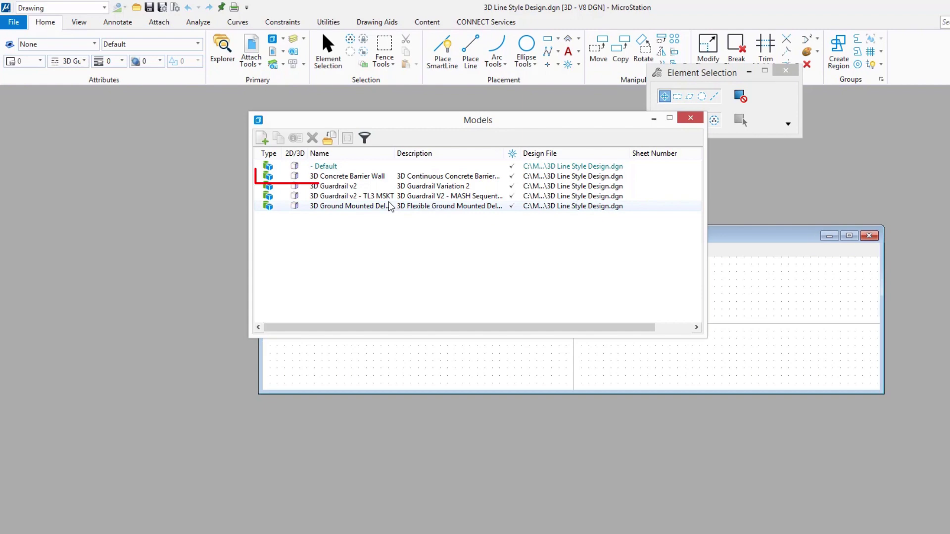
double_click(371, 179)
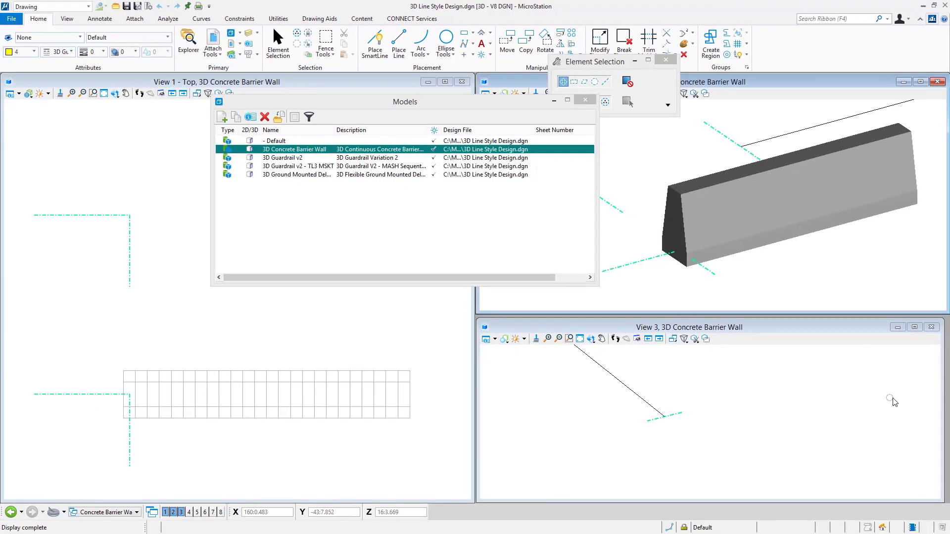
left_click_drag(496, 102, 404, 76)
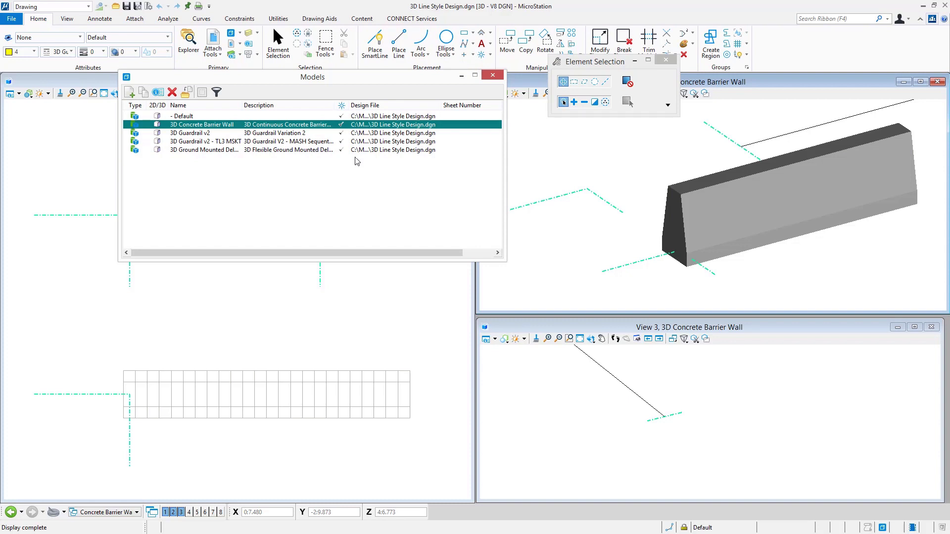
Open the 3D Guardrail v2 model and examine the rail end, posts and post-spacing dimension up close.
double_click(283, 134)
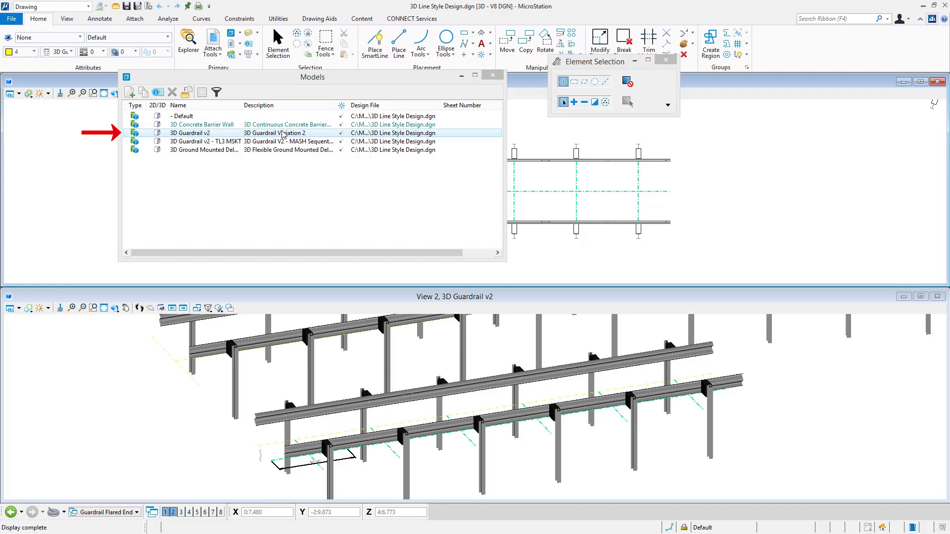
left_click_drag(268, 83, 838, 102)
middle_click_drag(396, 490, 420, 429)
scroll(348, 391, "up", 4)
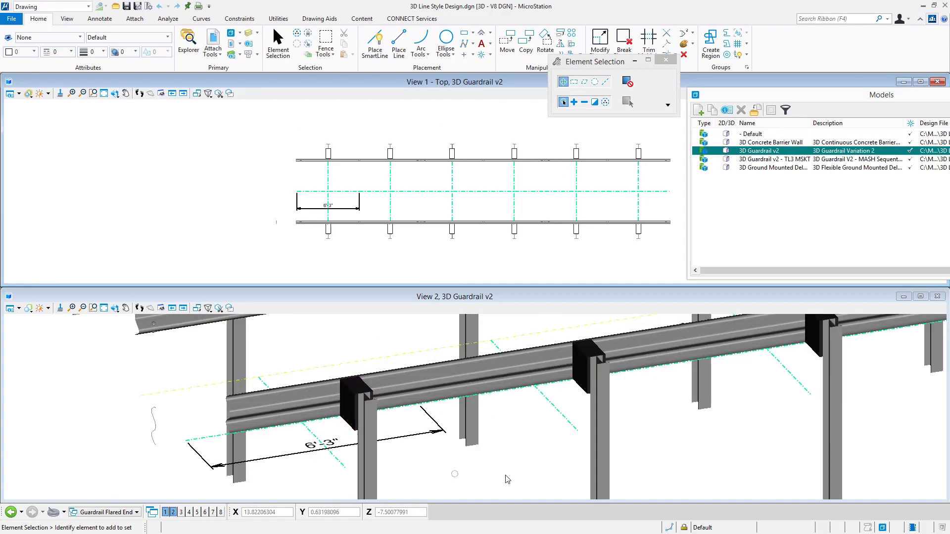
middle_click_drag(293, 447, 459, 446, "shift")
middle_click_drag(783, 453, 707, 424)
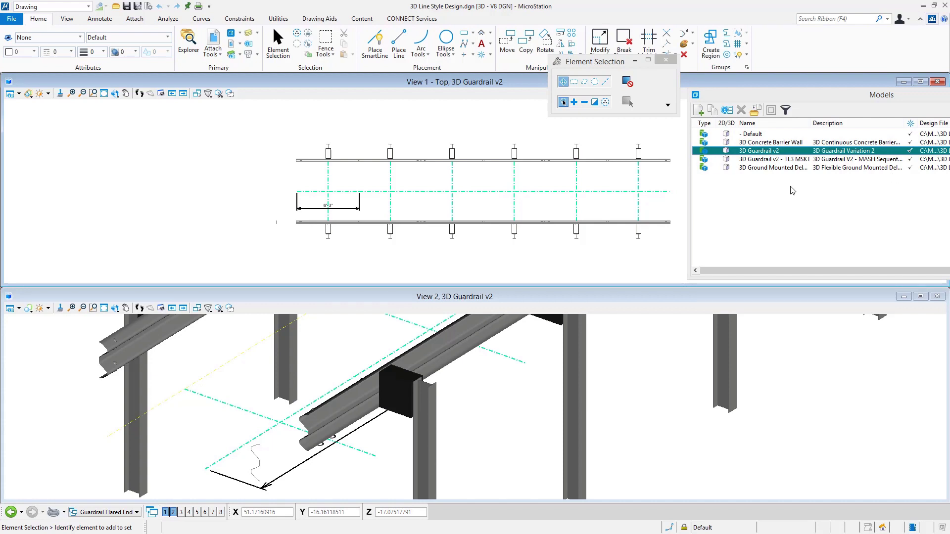
Open the 3D Guardrail v2 - TL3 MSKT model and inspect its striped end terminal from both sides.
double_click(767, 160)
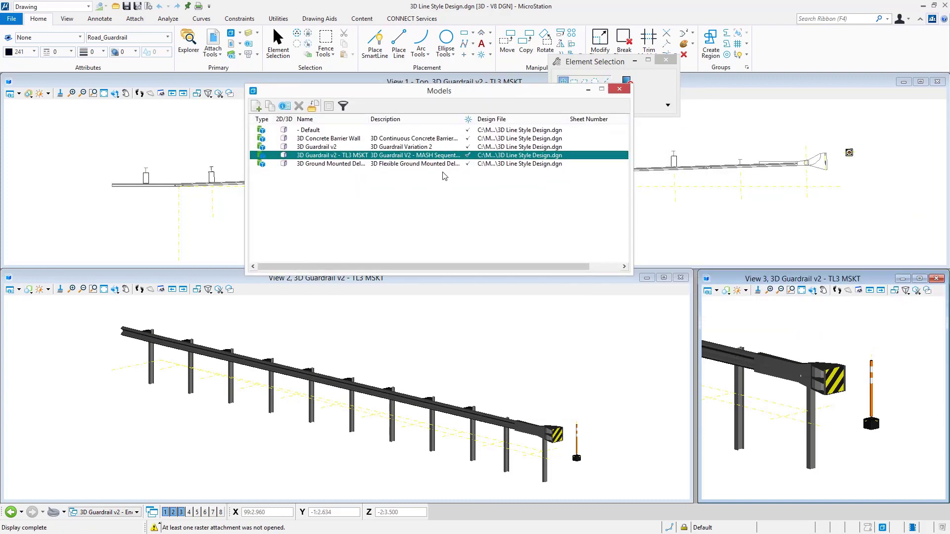
scroll(569, 450, "up", 4)
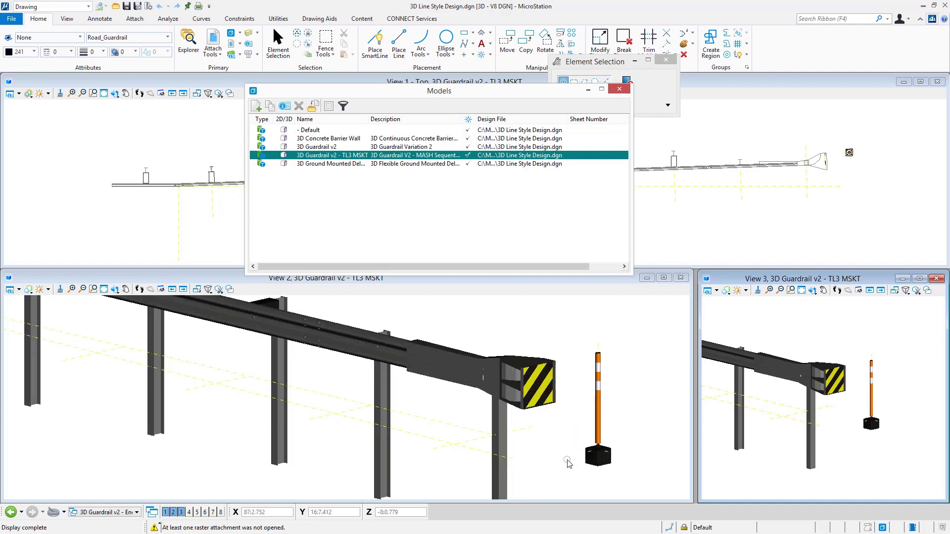
scroll(569, 445, "up", 2)
middle_click_drag(584, 376, 262, 374, "shift")
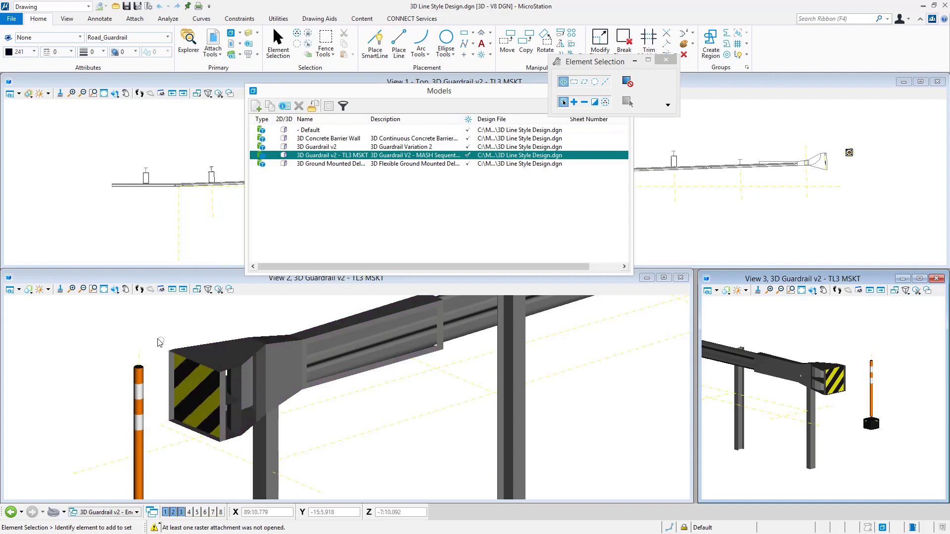
middle_click_drag(175, 342, 490, 324, "shift")
middle_click_drag(318, 452, 380, 448)
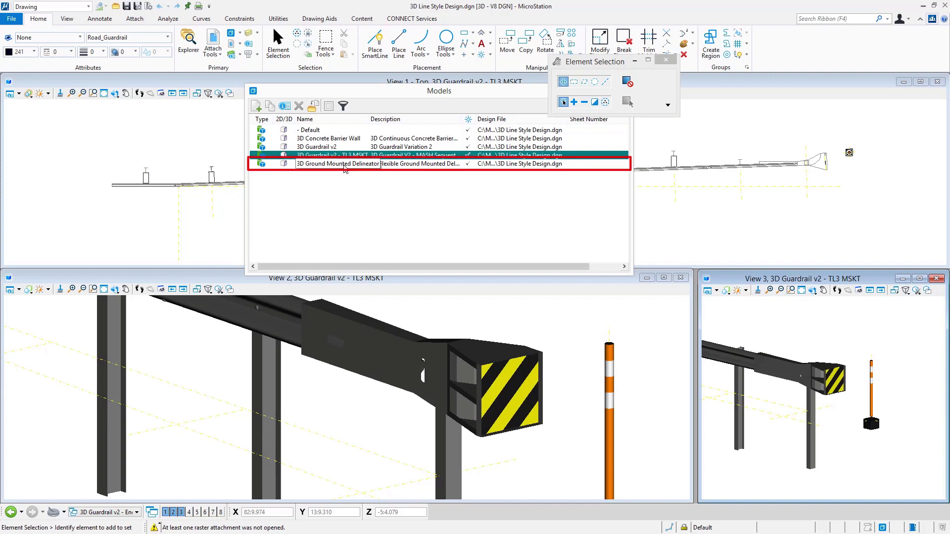
Check the 3D Ground Mounted Delineator model, return to the 3D Concrete Barrier Wall model and close the models list.
double_click(345, 165)
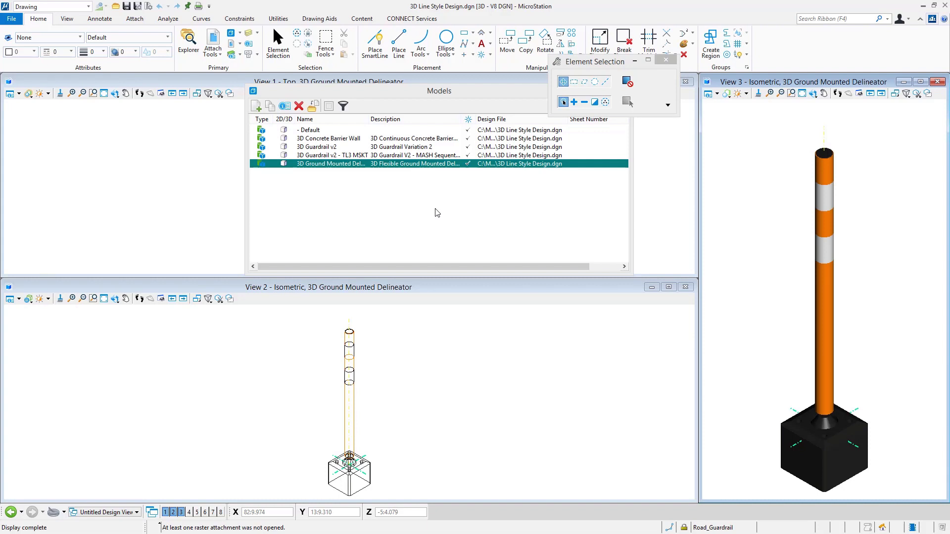
double_click(346, 139)
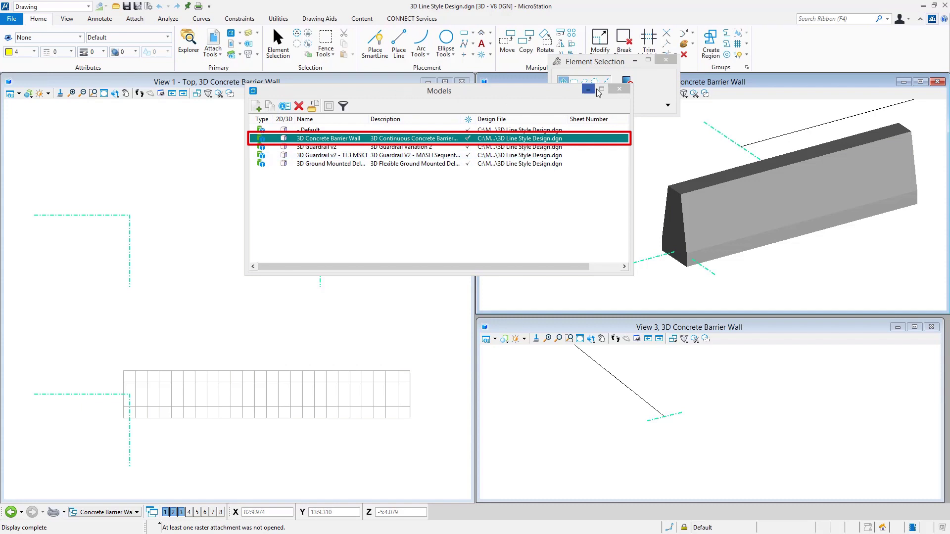
left_click(619, 89)
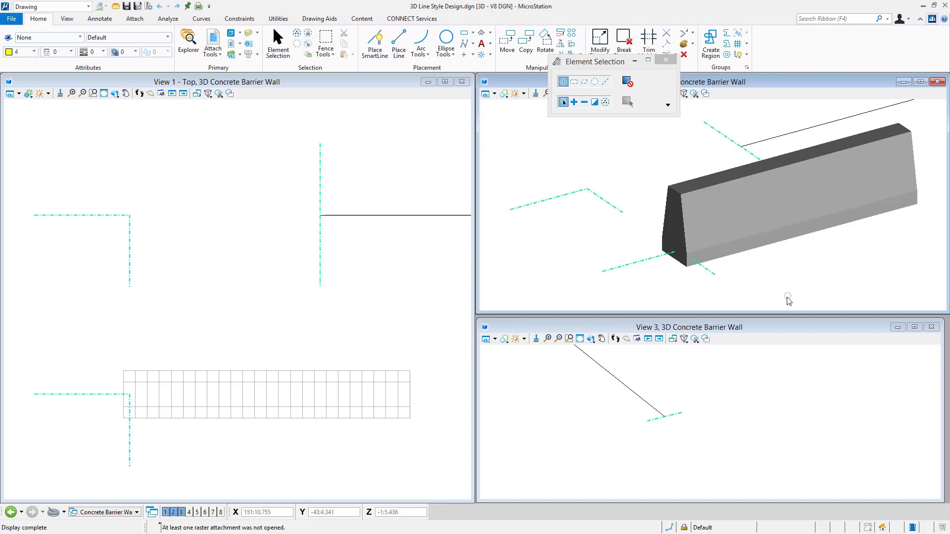
Make Road_Barrier the active level and start a SmartLine in the empty area above the wireframe barrier in View 1.
middle_click_drag(254, 324, 434, 159, "shift")
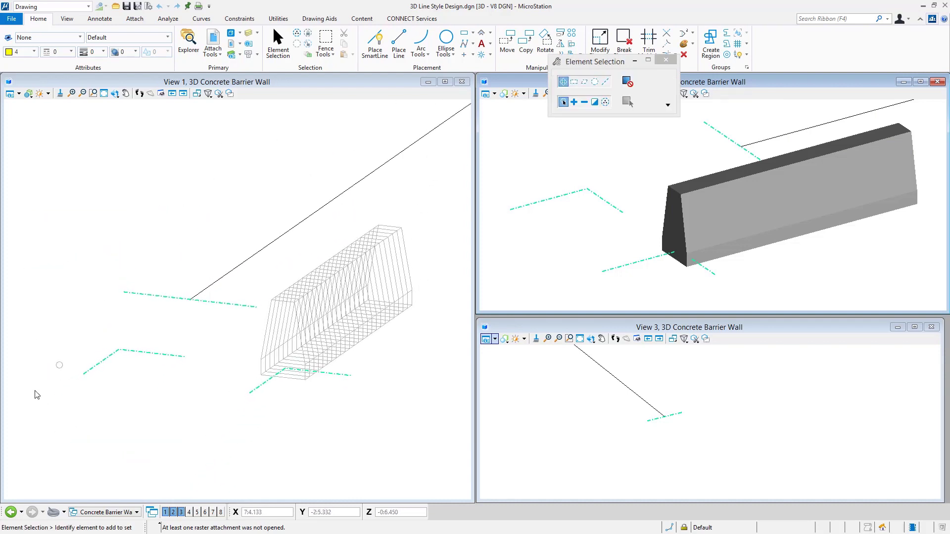
middle_click_drag(191, 411, 210, 405)
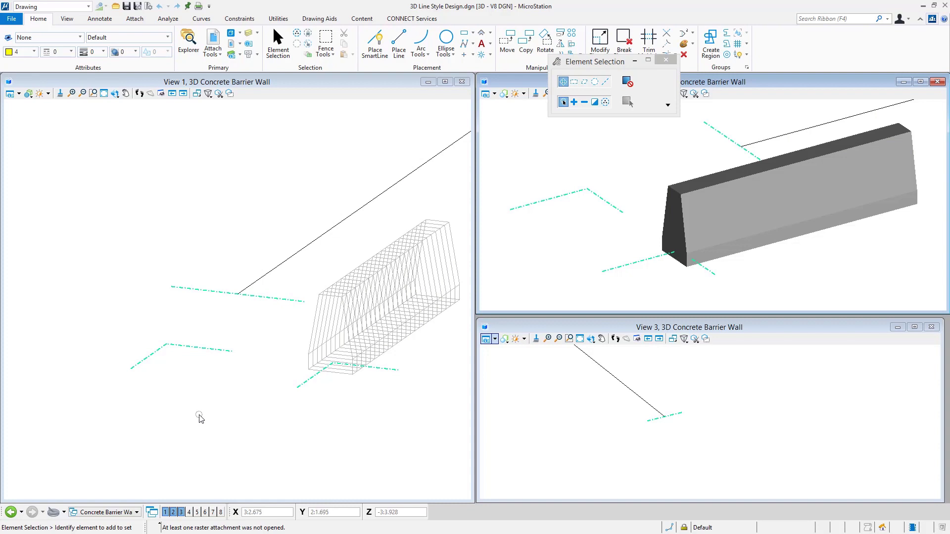
left_click(442, 258)
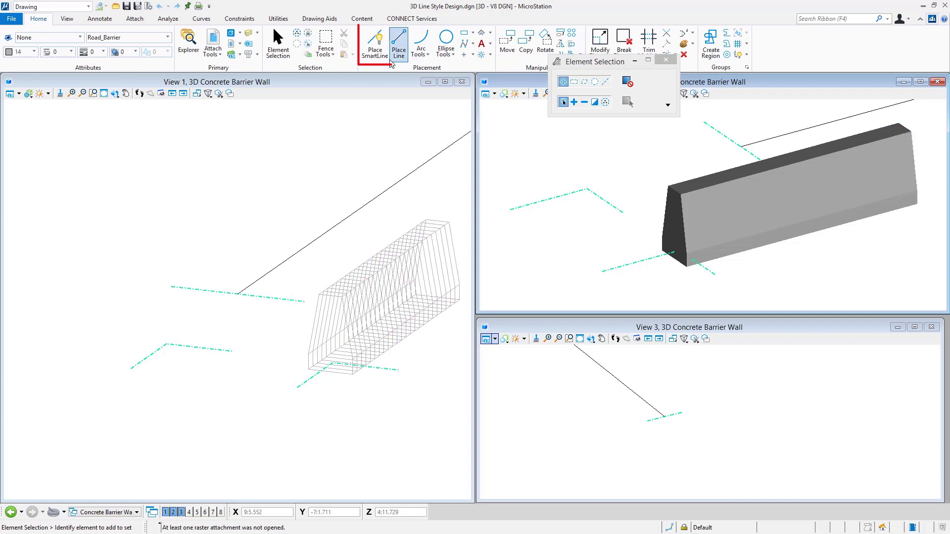
left_click(376, 47)
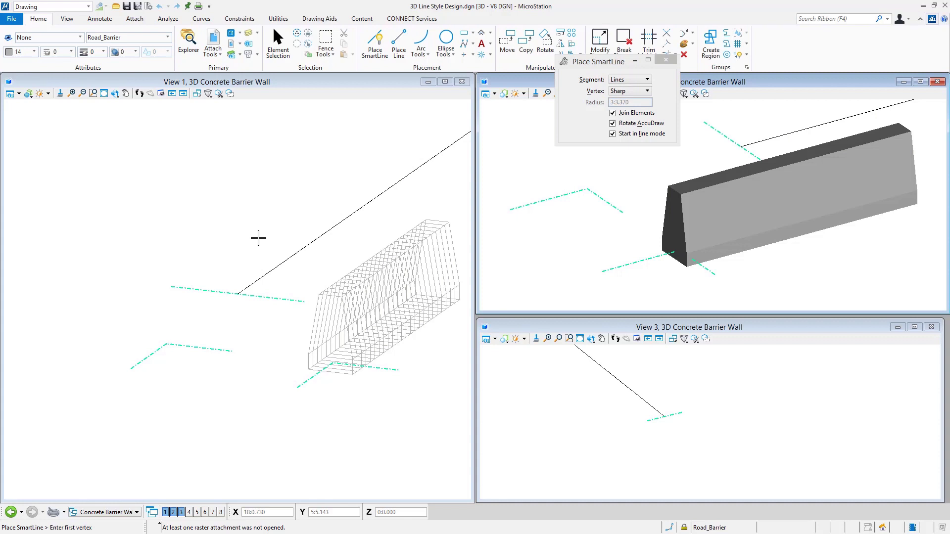
left_click(194, 232)
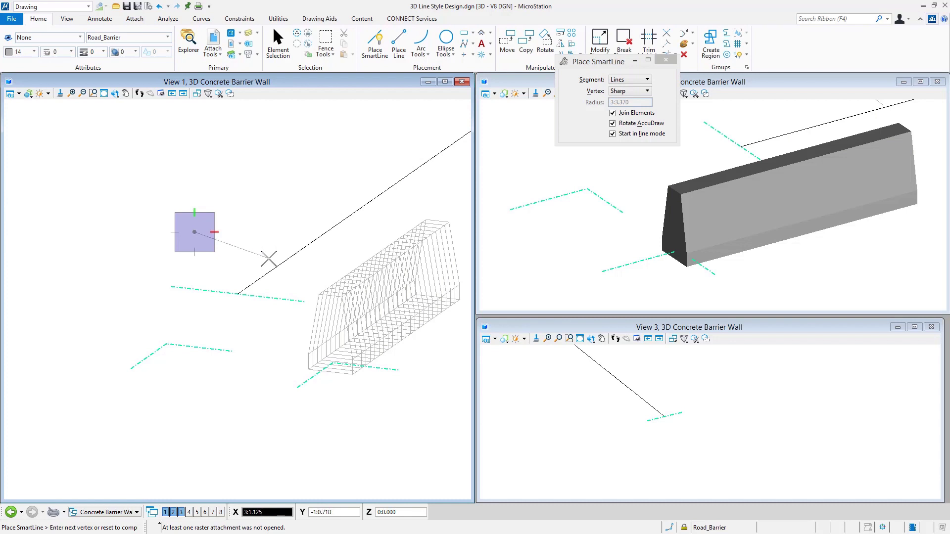
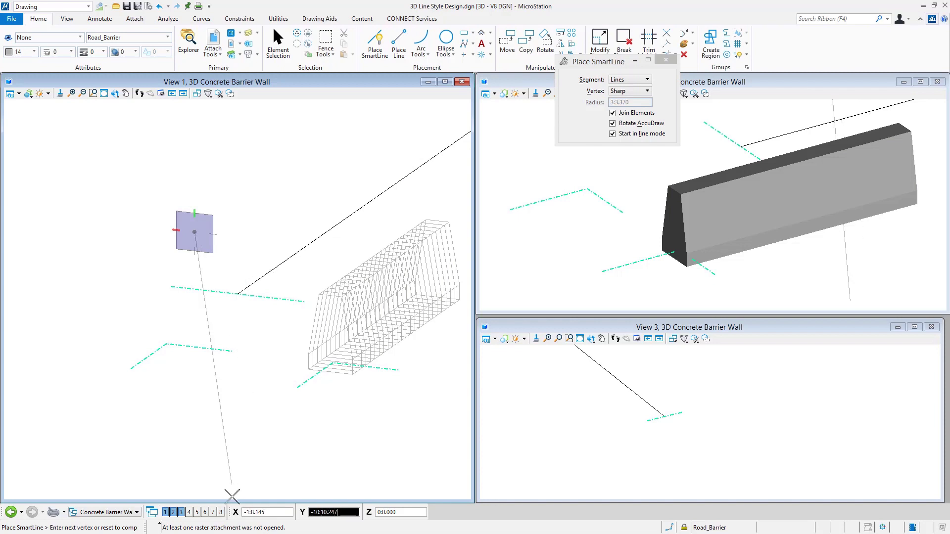
Float the AccuDraw coordinate fields inside View 1 and move the Place SmartLine settings over View 2.
left_click_drag(229, 510, 434, 127)
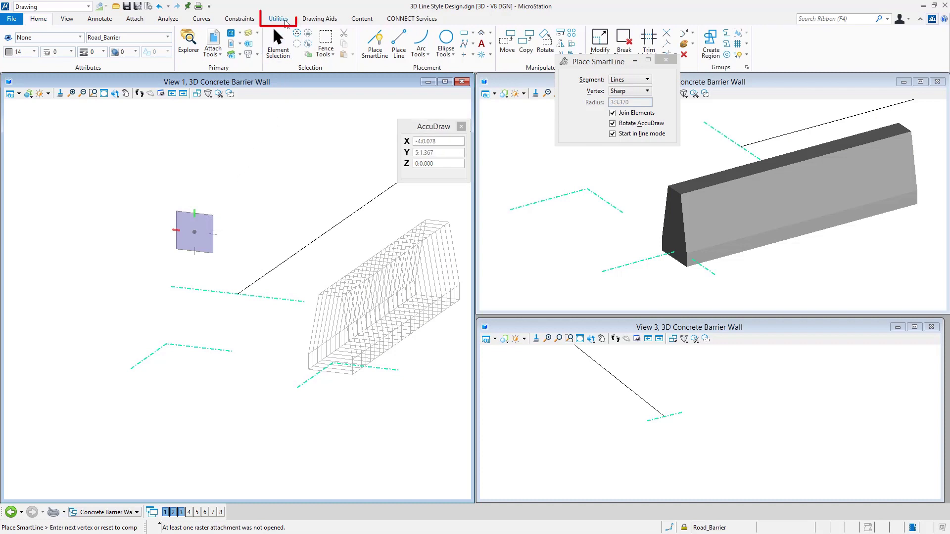
left_click(276, 20)
left_click_drag(594, 61, 558, 117)
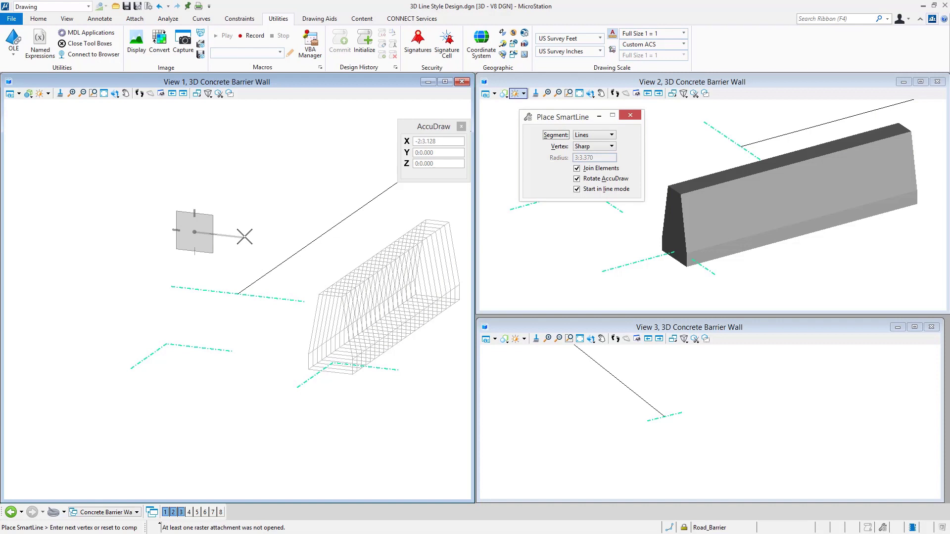
key("Tab")
left_click_drag(423, 130, 417, 127)
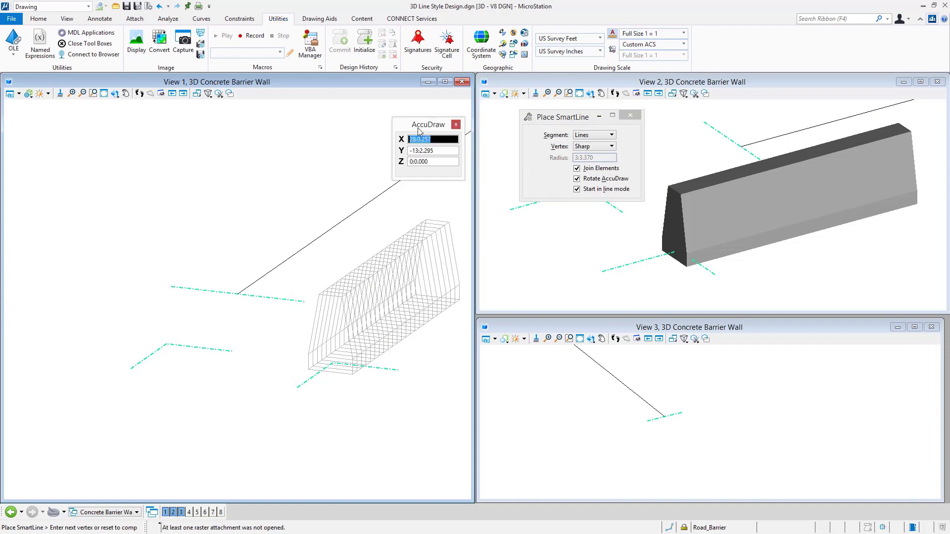
Draw the barrier profile's straight base line in View 1 and the short vertical edge rising from its right end.
key("Tab")
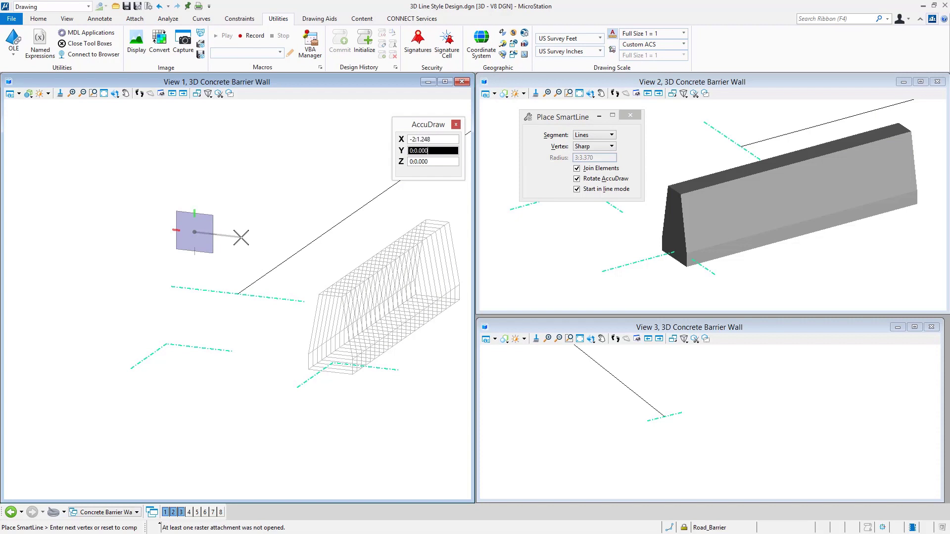
left_click(170, 221)
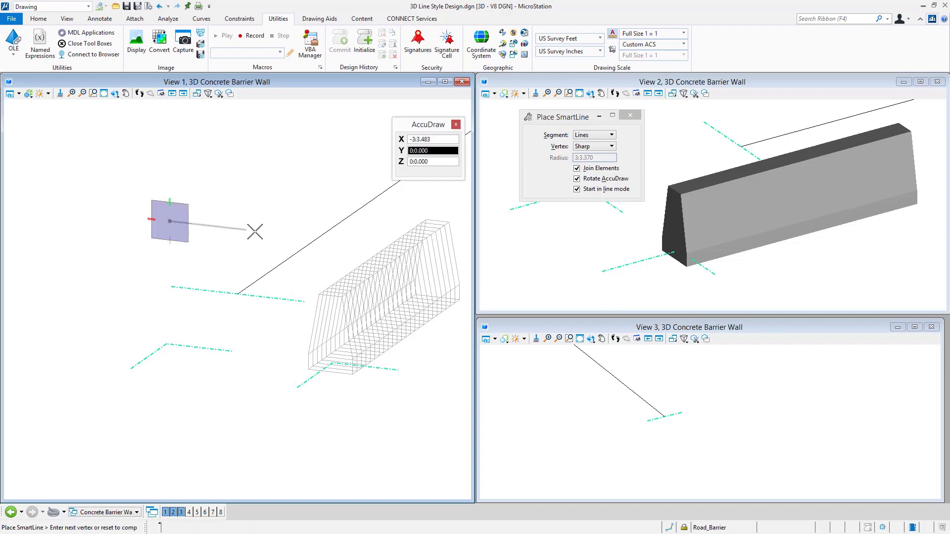
key("Tab")
left_click(205, 209)
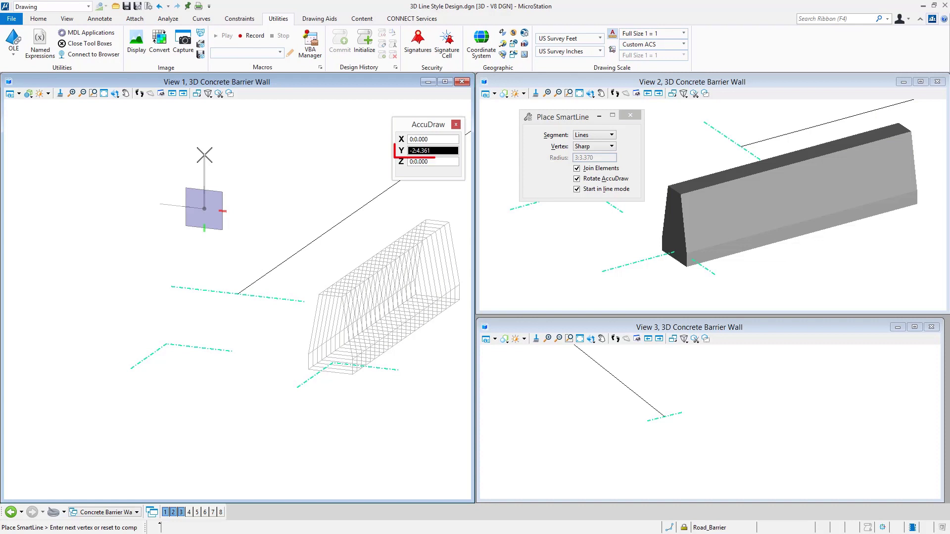
type(":8.419")
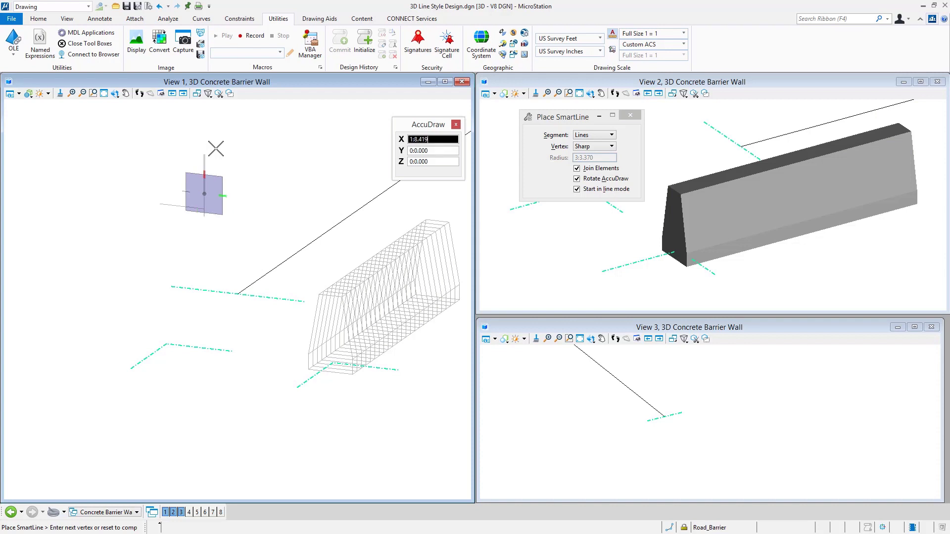
Add the profile's sloped side from the short vertical edge, rising 32 inches and leaning inward 5.75 inches.
middle_click_drag(153, 165, 191, 281)
scroll(191, 282, "up", 2)
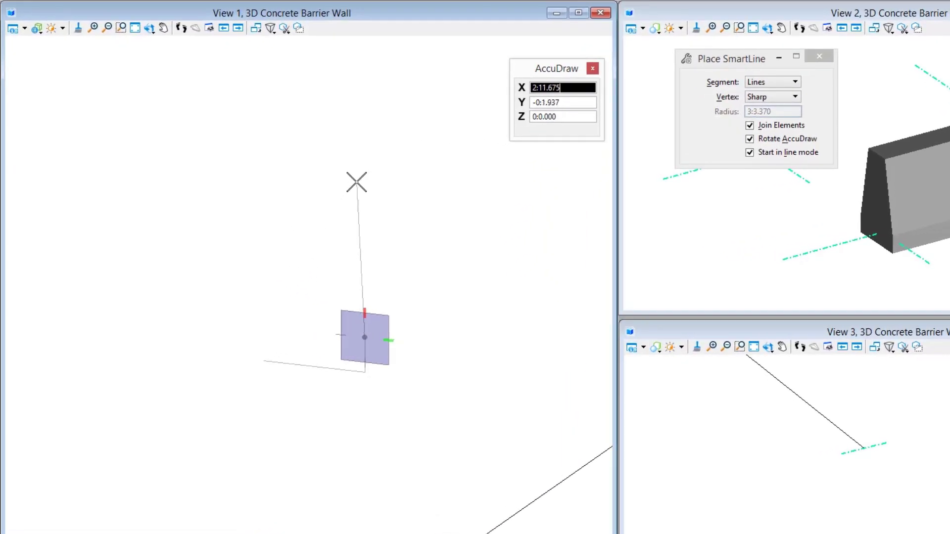
type(":")
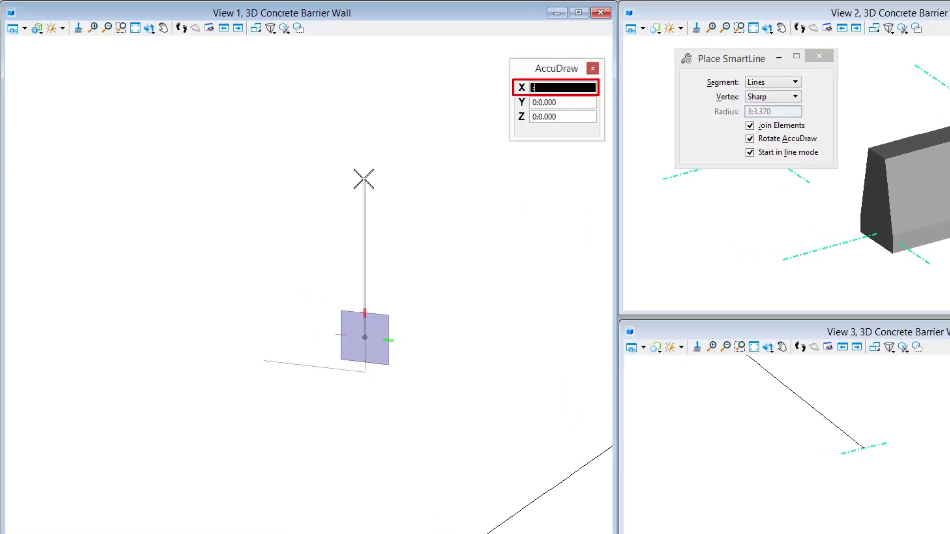
type("32")
key("Tab")
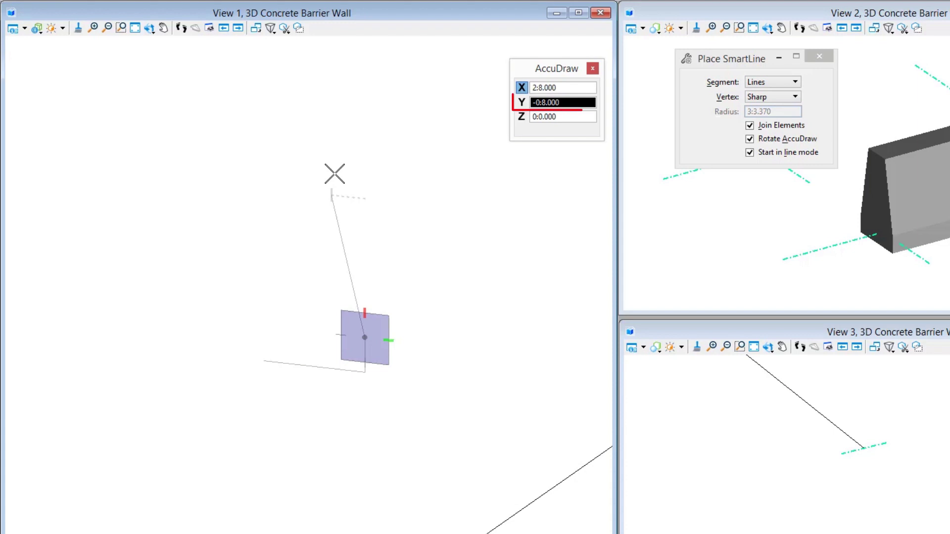
type(":5.75")
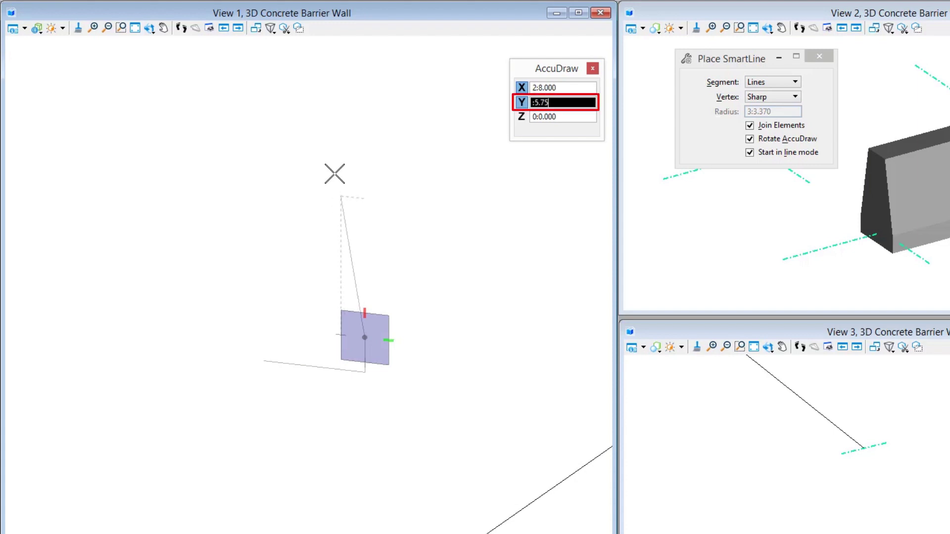
key("Return")
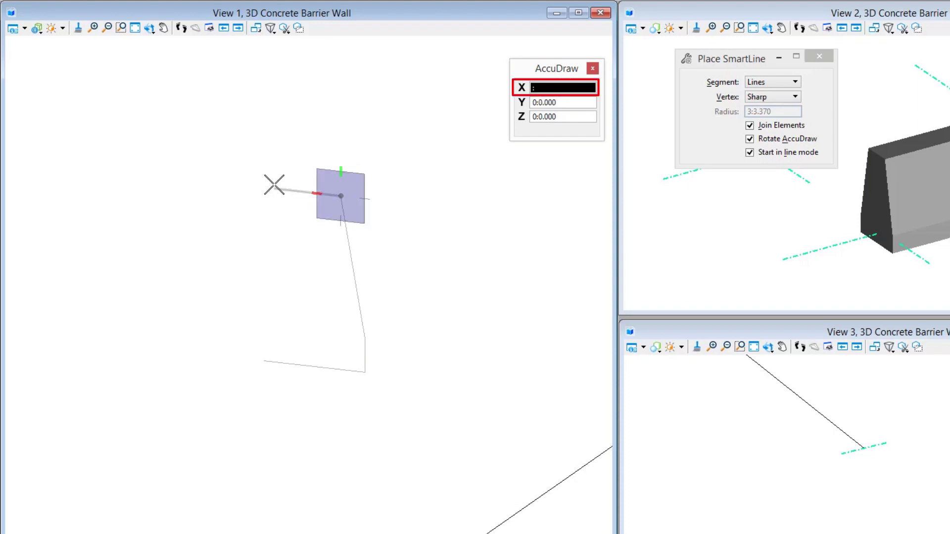
Finish the barrier profile with a 5.75-inch top edge and an opposite side sloping down 32 inches, closing the shape at the base line's open end.
type(":5.75")
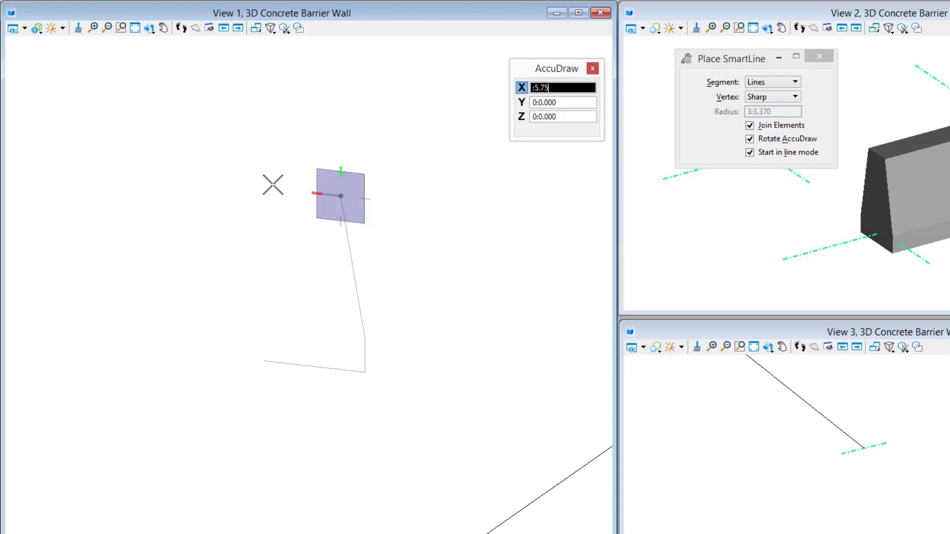
left_click(272, 185)
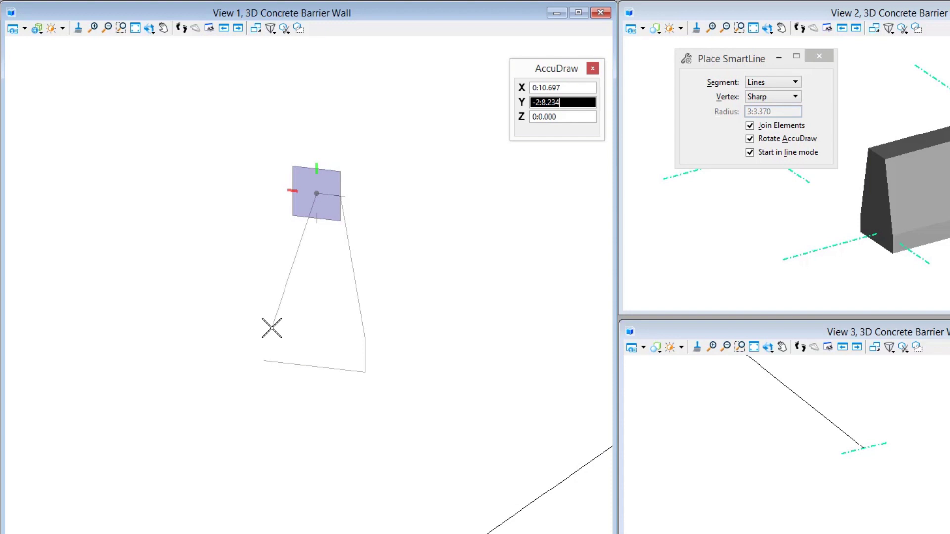
key("BackSpace")
type("2")
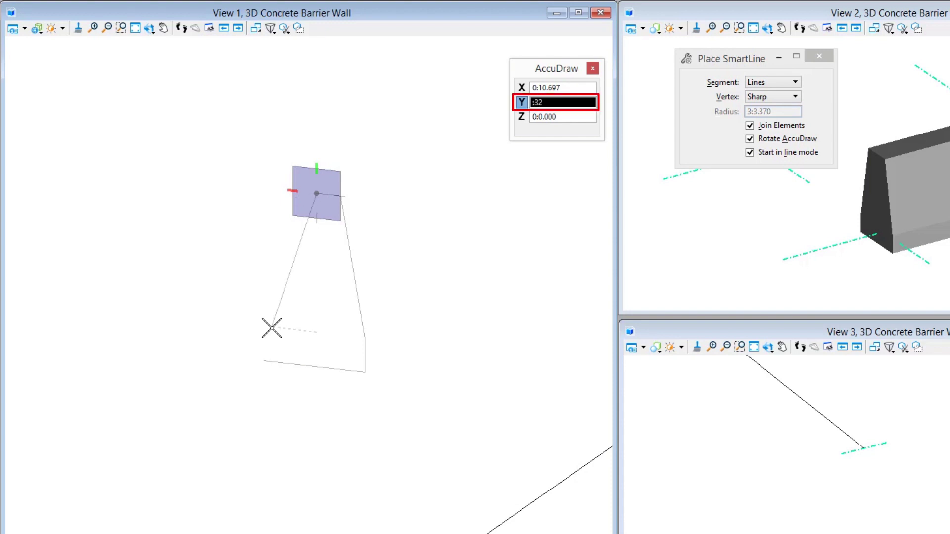
key("Tab")
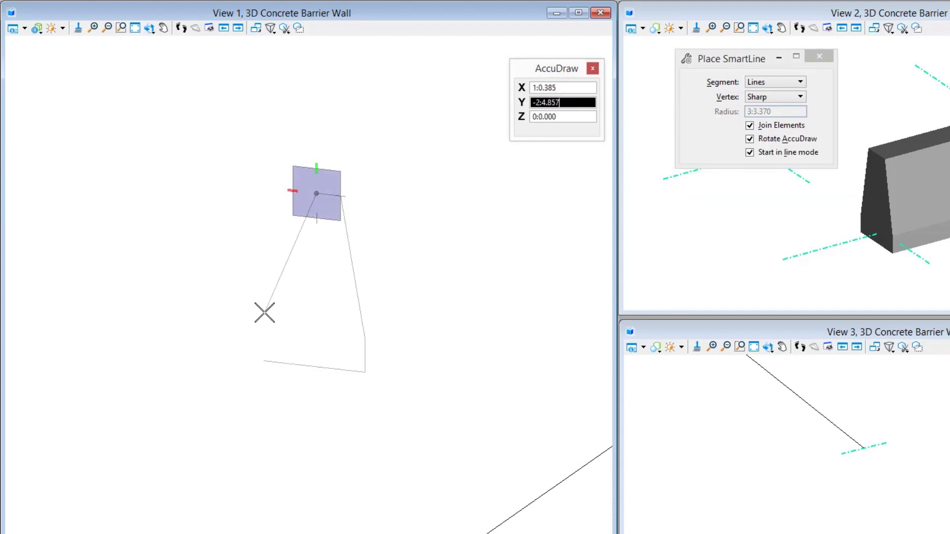
type(":32")
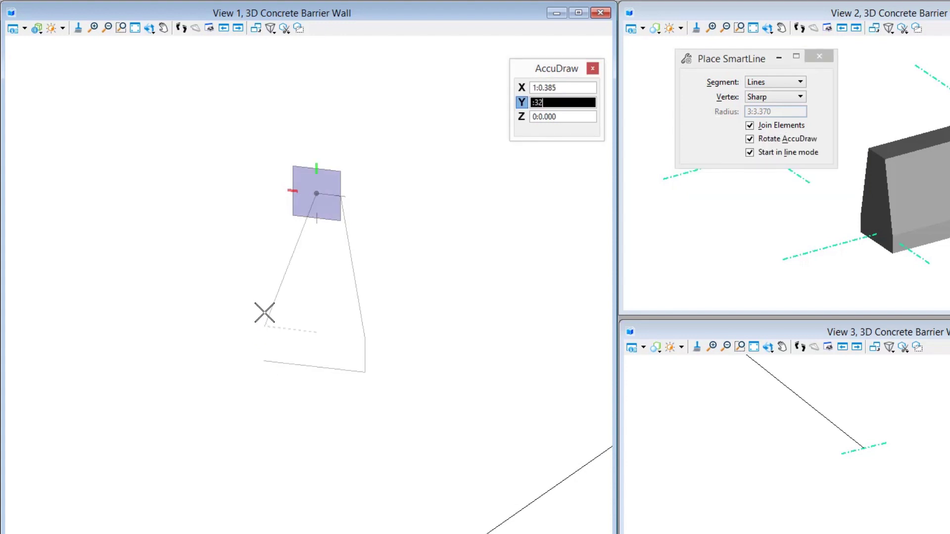
key("Tab")
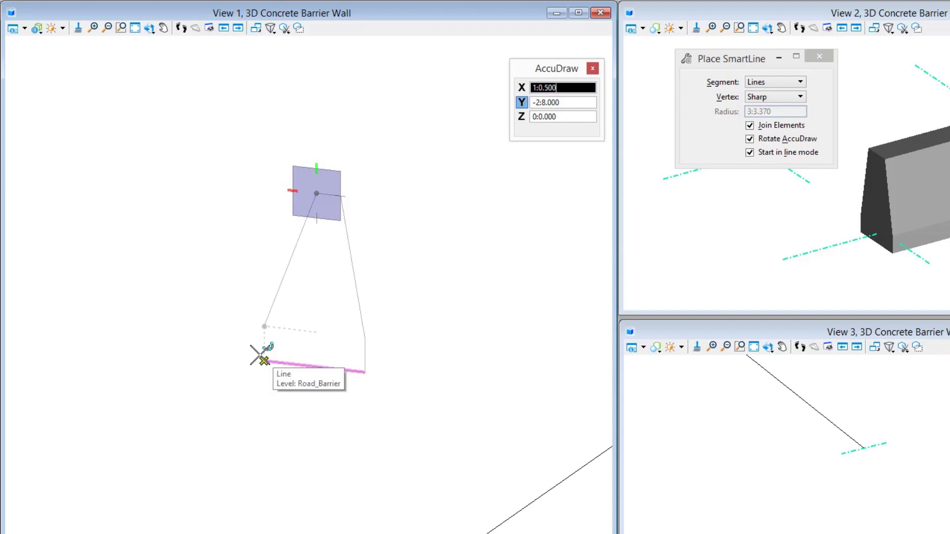
left_click(260, 355)
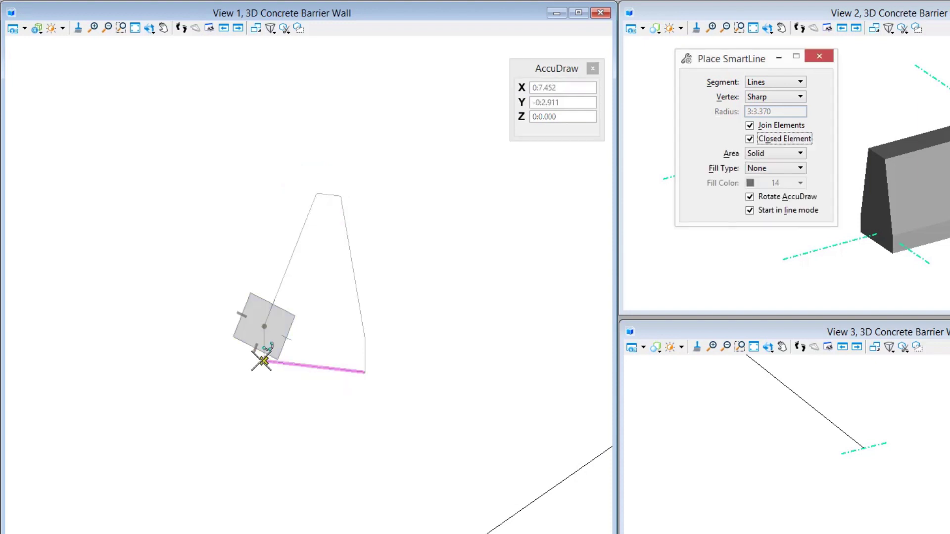
left_click(263, 360)
Switch the active workflow from Drawing to Modeling, with the closed profile and the wireframe barrier both in View 1.
middle_click_drag(469, 414, 386, 426, "shift")
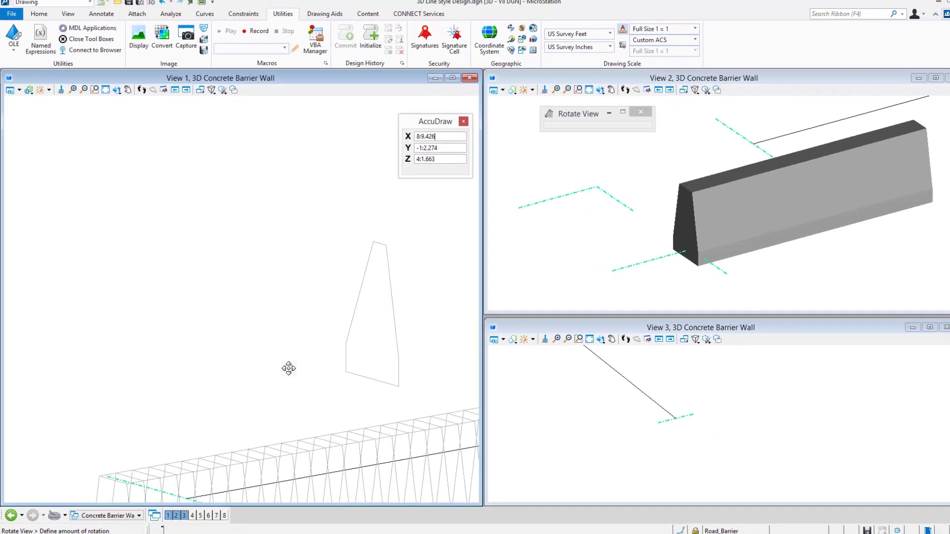
mouse_move(297, 399)
middle_mouse_down("shift")
mouse_move(439, 378)
mouse_move(250, 384)
mouse_move(297, 390)
middle_mouse_up("shift")
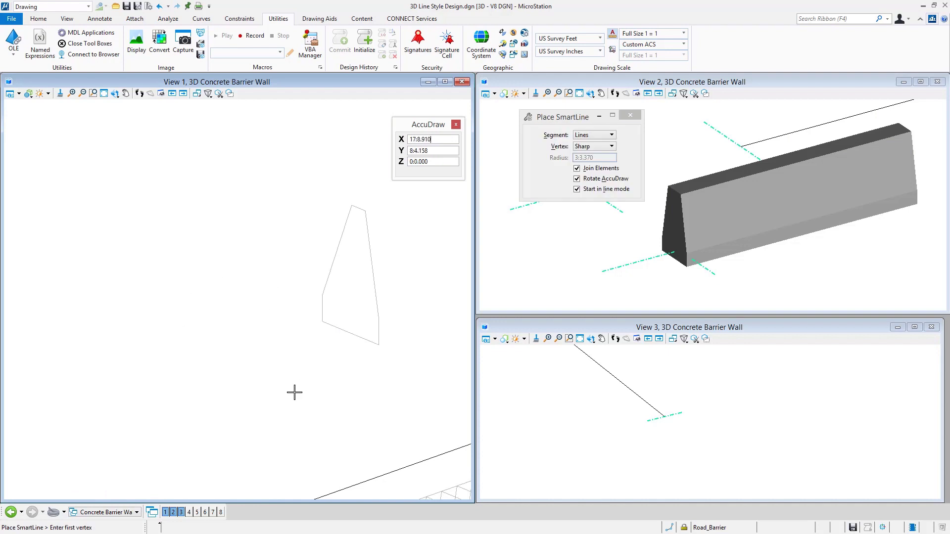
scroll(248, 301, "down", 2)
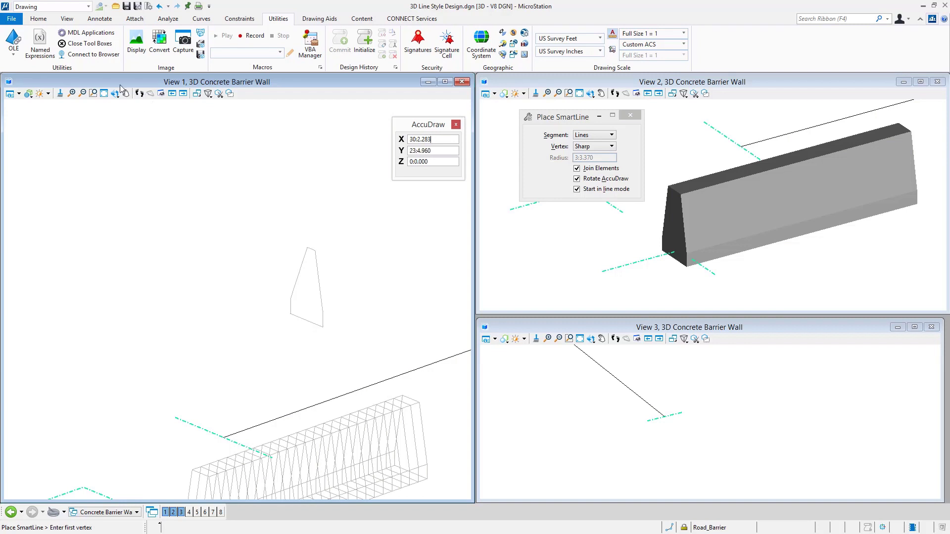
left_click(78, 6)
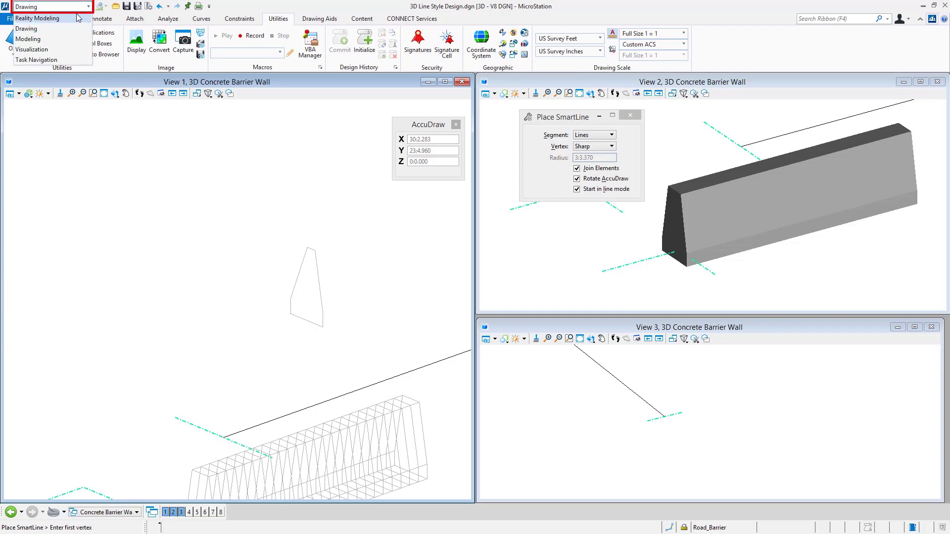
left_click(67, 39)
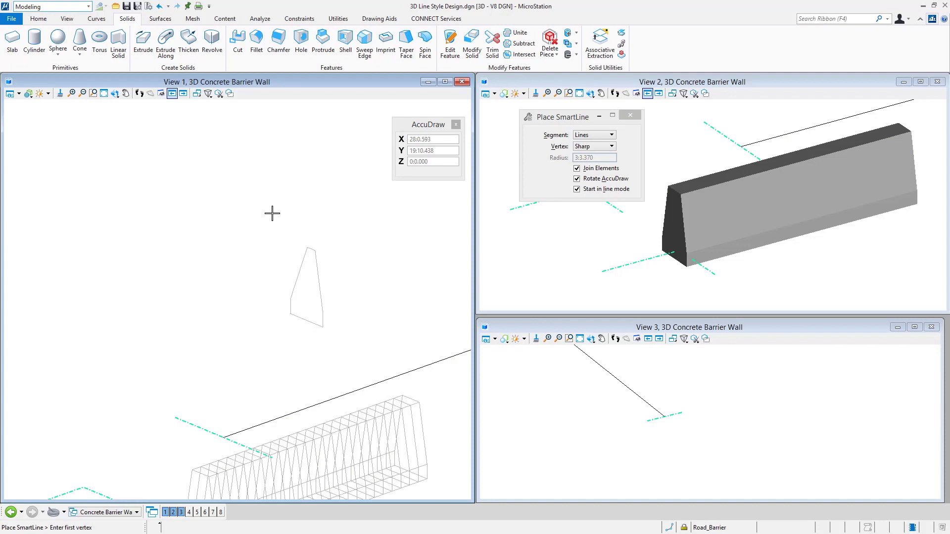
Extrude the closed barrier profile 6 inches backward into a solid, leaving the extrusion distance unlocked in the tool settings.
left_click(143, 47)
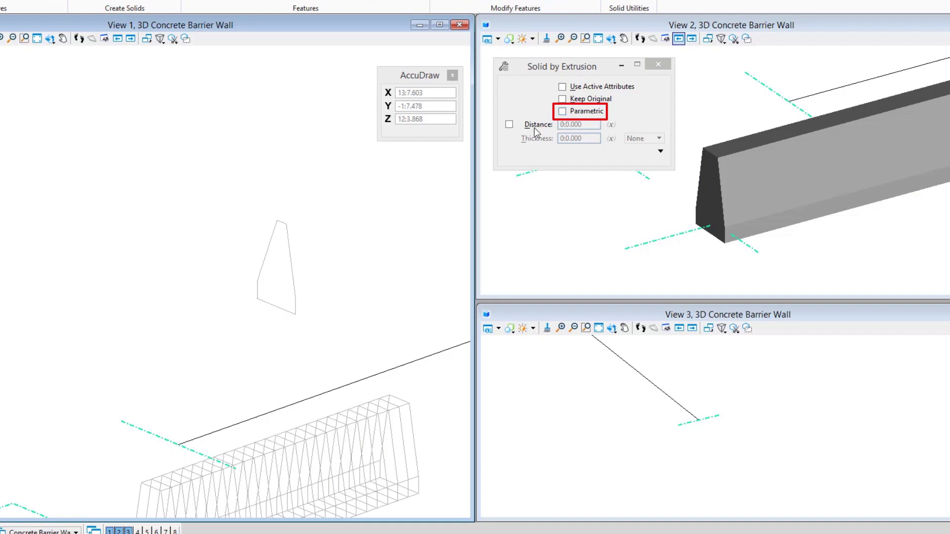
left_click(510, 125)
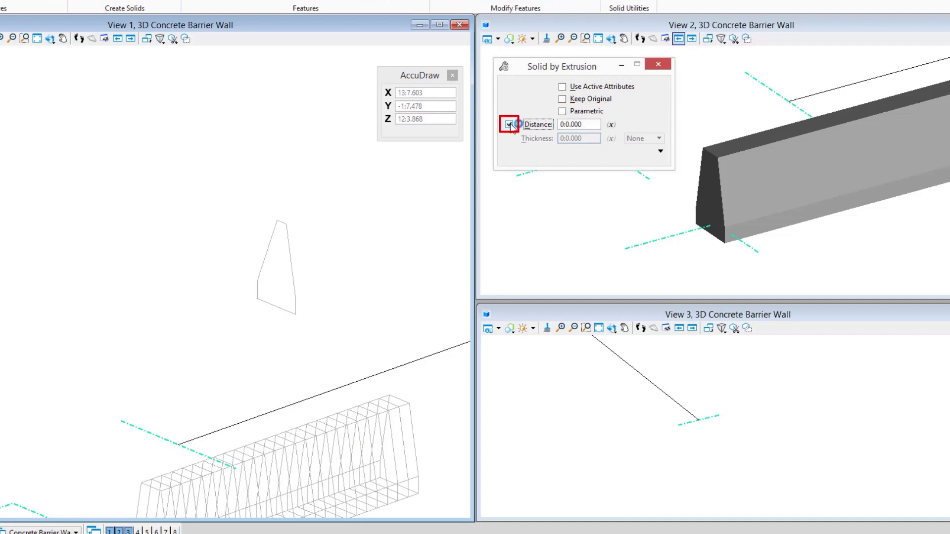
left_click(509, 124)
left_click(295, 281)
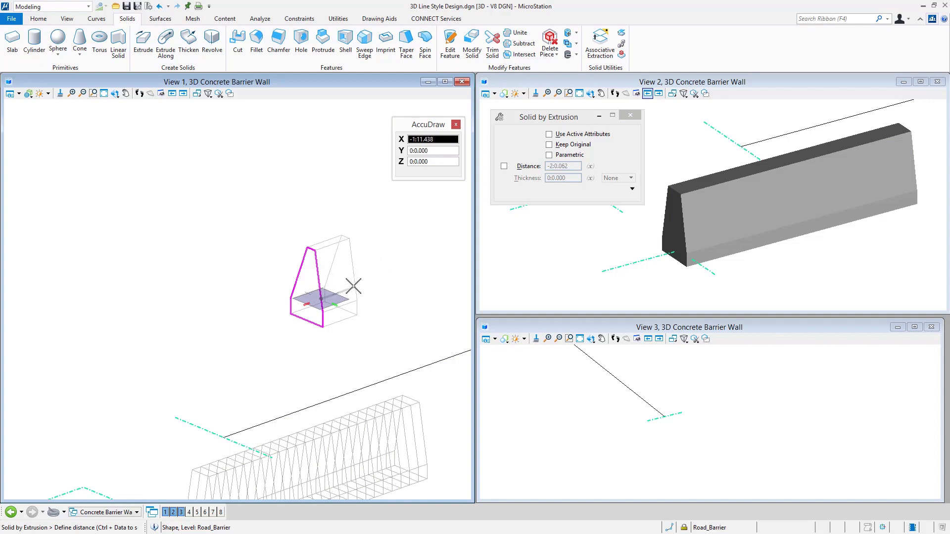
type(".5")
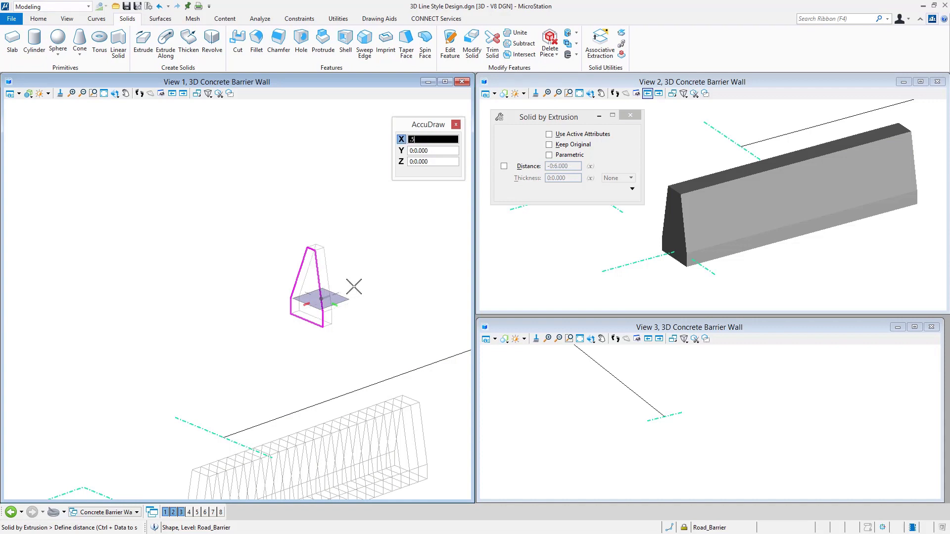
left_click(354, 286)
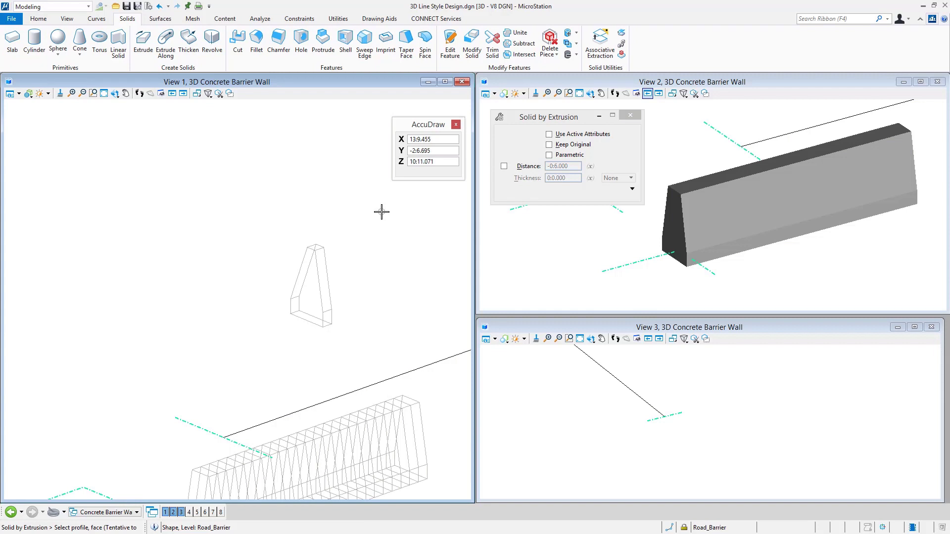
Move the extruded solid by the midpoint of its front bottom edge to the corner where the separate green dashed reference lines meet.
key("space")
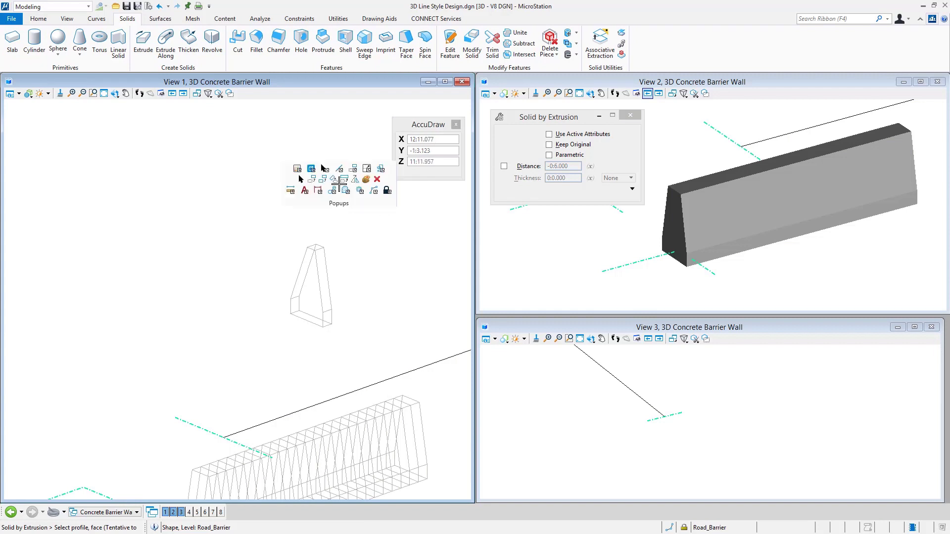
left_click(314, 180)
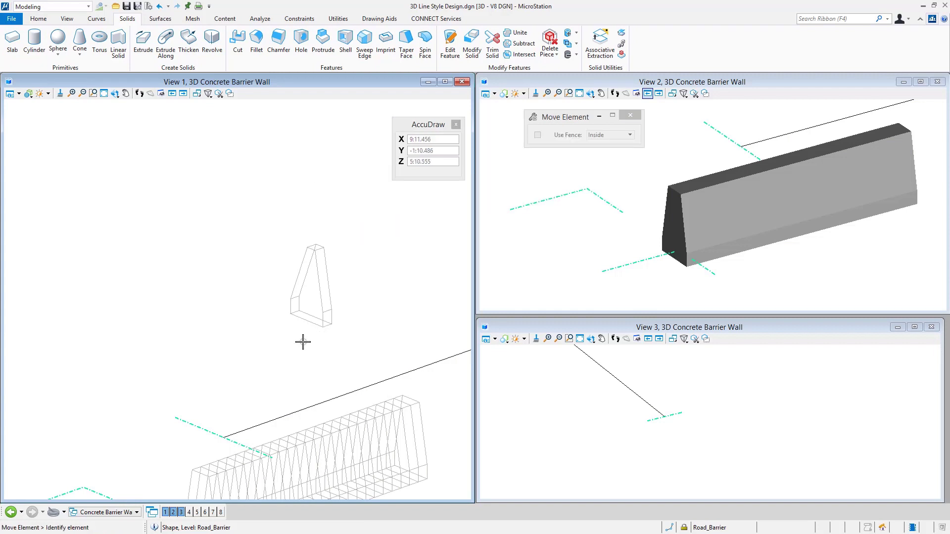
middle_click_drag(299, 350, 295, 277)
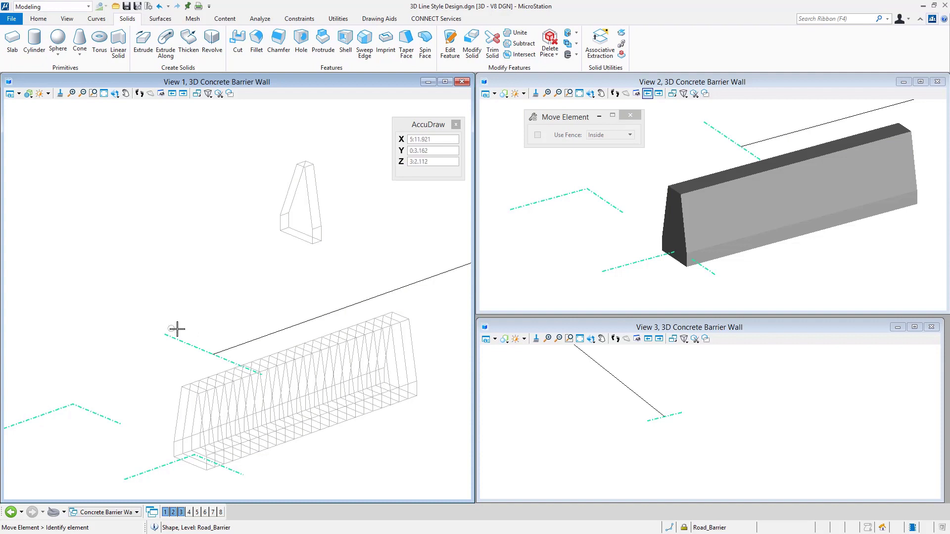
middle_click_drag(168, 376, 298, 319)
middle_click_drag(362, 432, 396, 391, "shift")
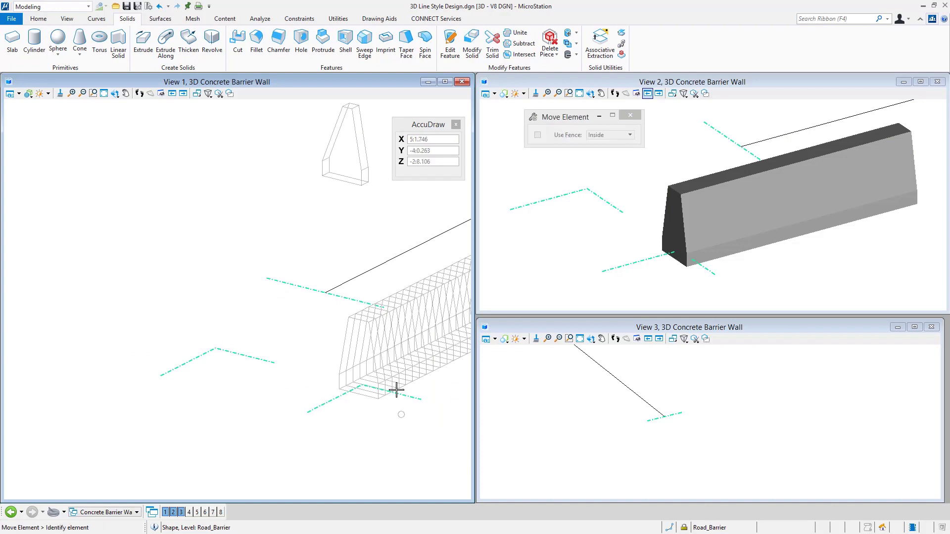
left_click(341, 182)
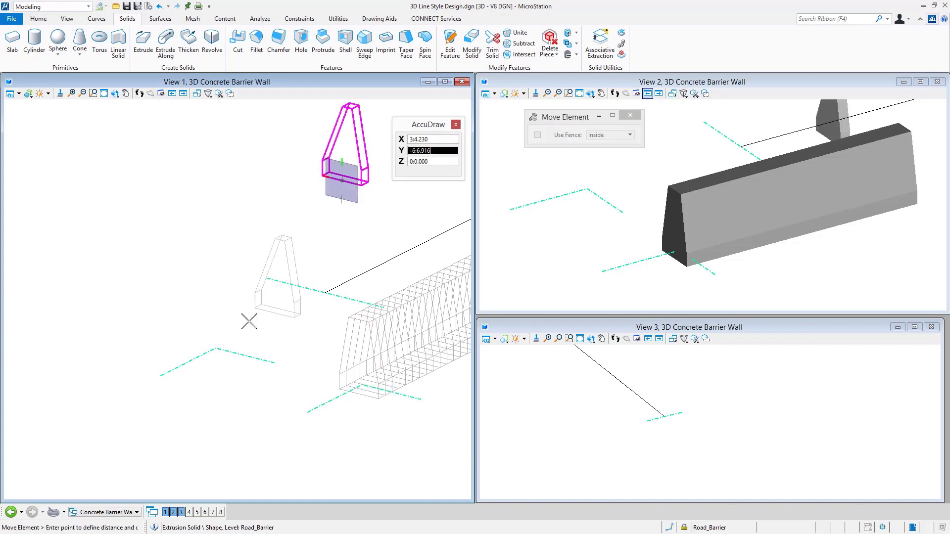
left_click(215, 346)
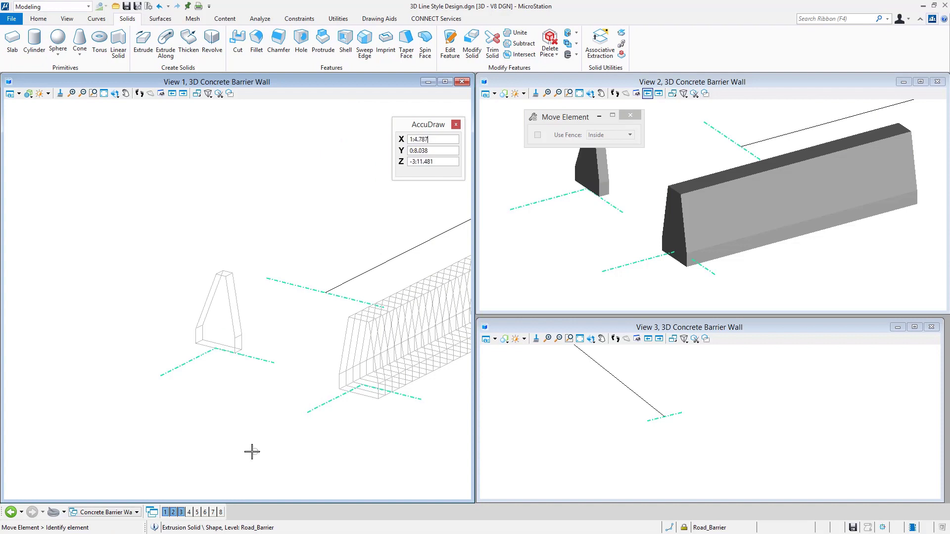
Move the solid 3 inches forward along its thickness, so the cross-direction green reference line runs through its middle.
scroll(208, 361, "up", 3)
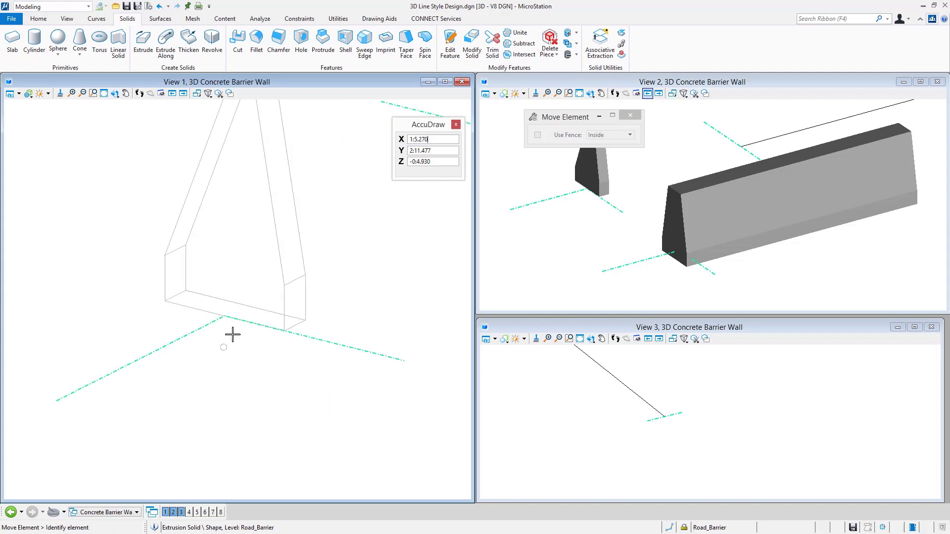
left_click(294, 323)
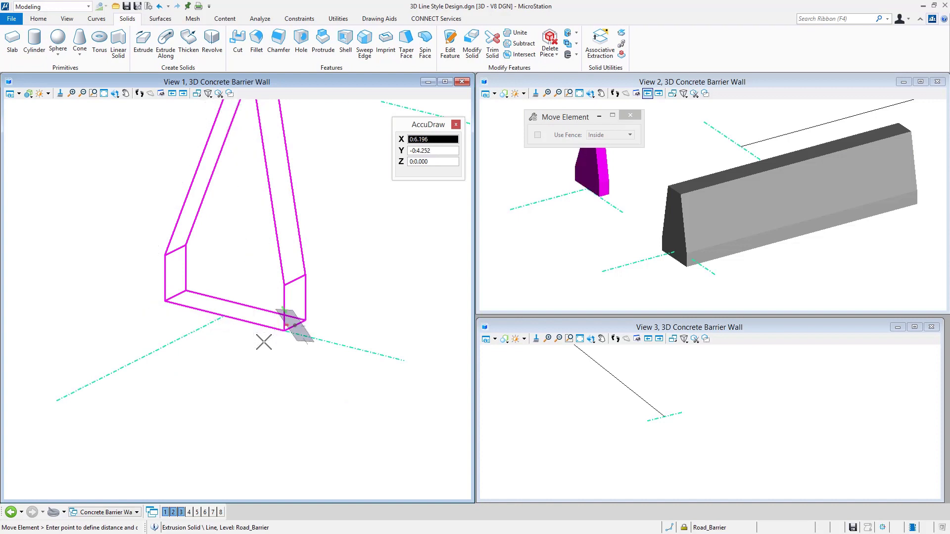
type("3")
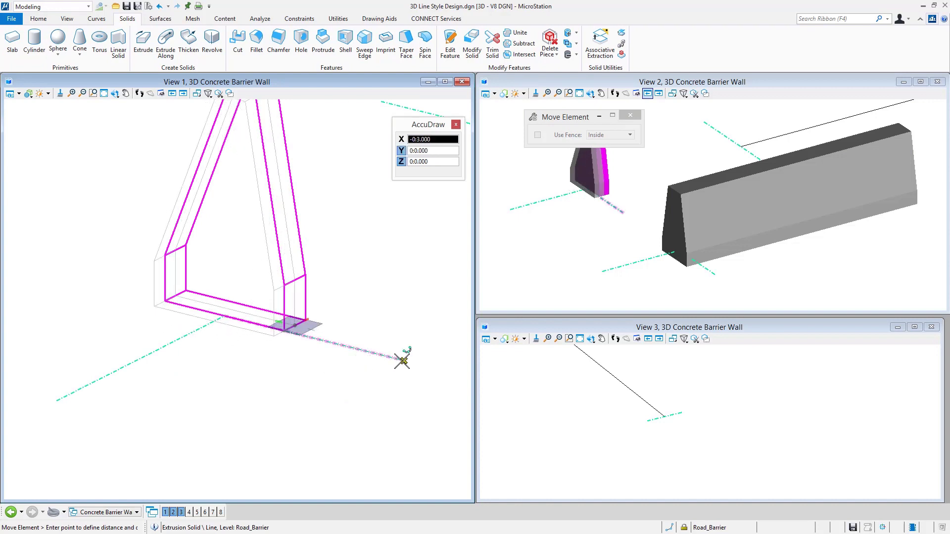
right_click(401, 362)
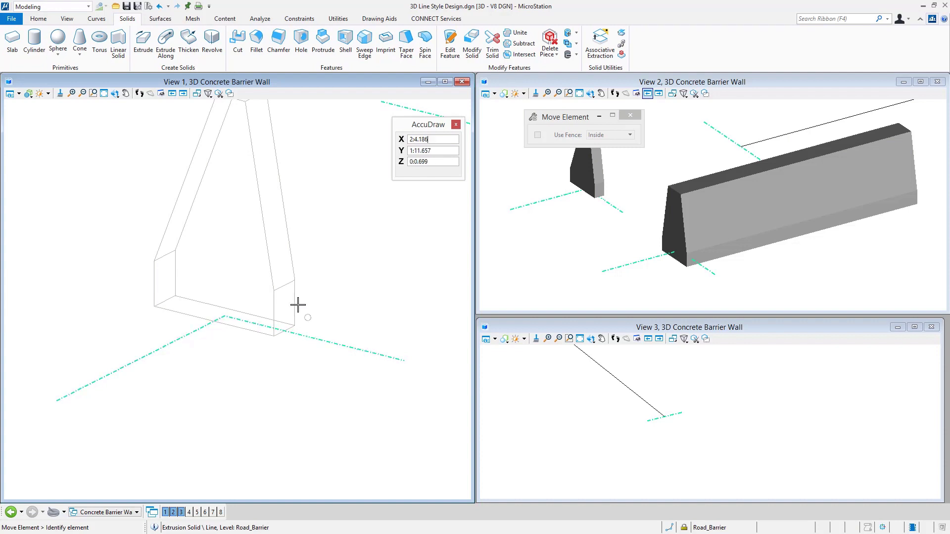
Move the solid straight down 4 inches relative to the green reference lines, using its front upper base corner as the reference point.
left_click(274, 291)
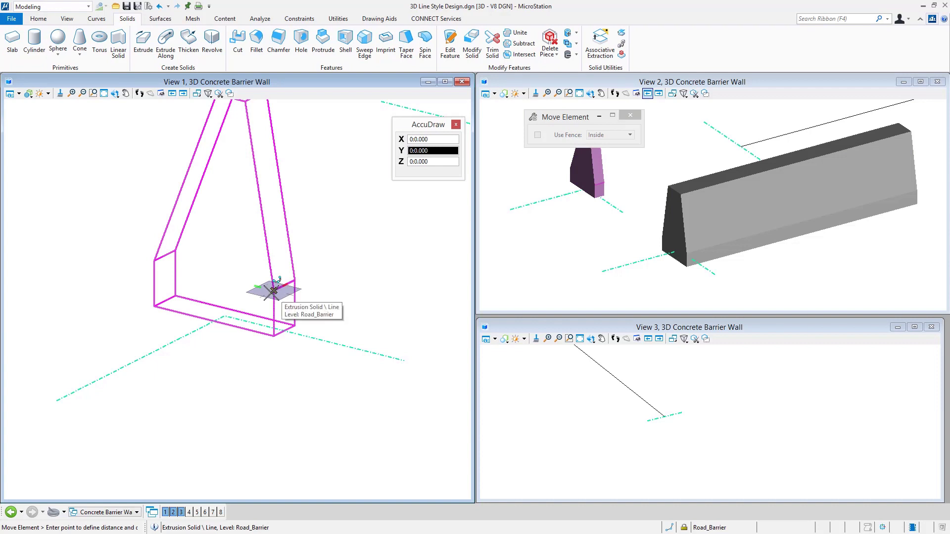
key("f")
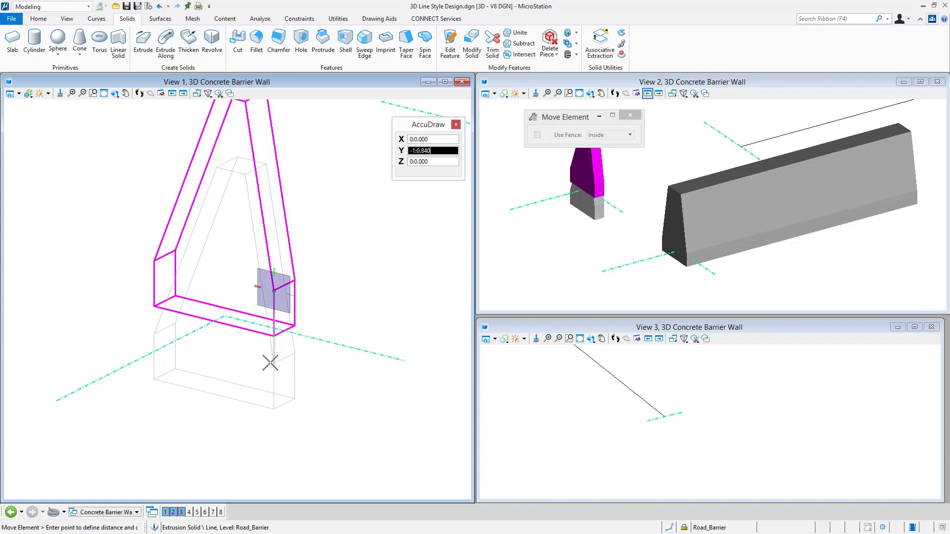
type("4")
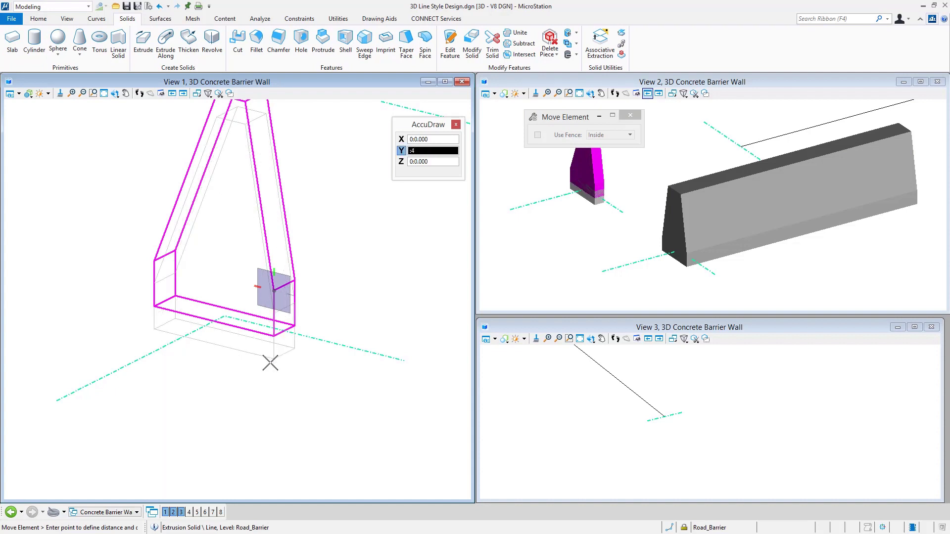
left_click(272, 364)
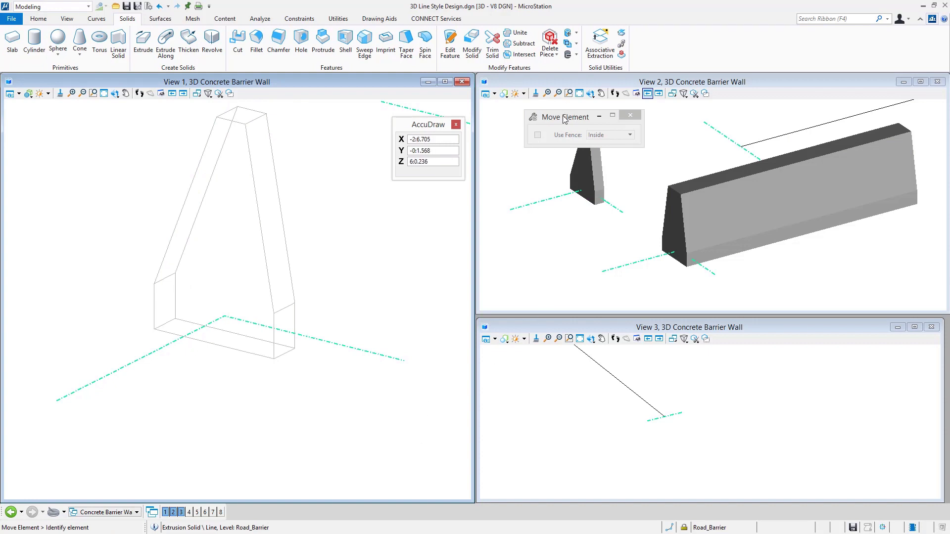
Place the Move Element settings over View 3 and examine the solid's position against the green reference lines in View 2.
left_click_drag(565, 120, 583, 365)
scroll(575, 194, "up", 4)
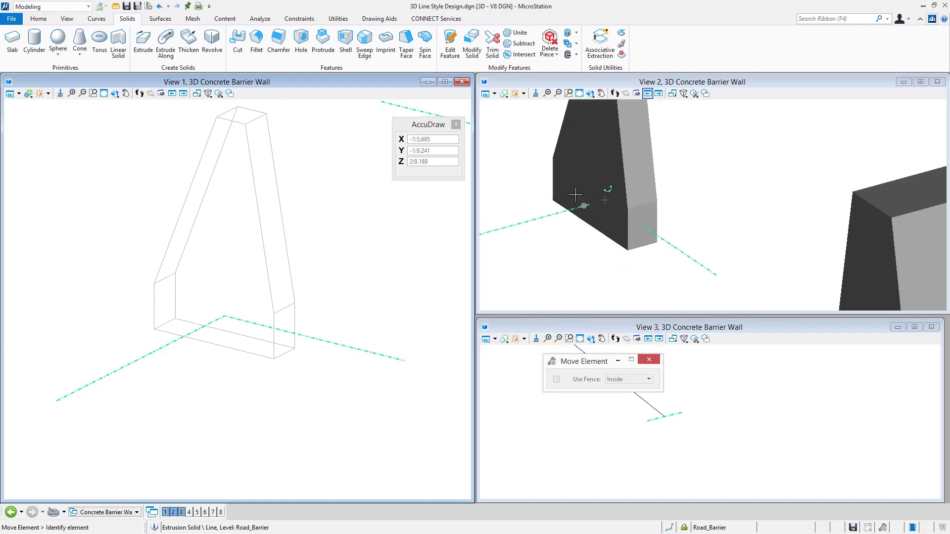
middle_click_drag(576, 260, 550, 254, "shift")
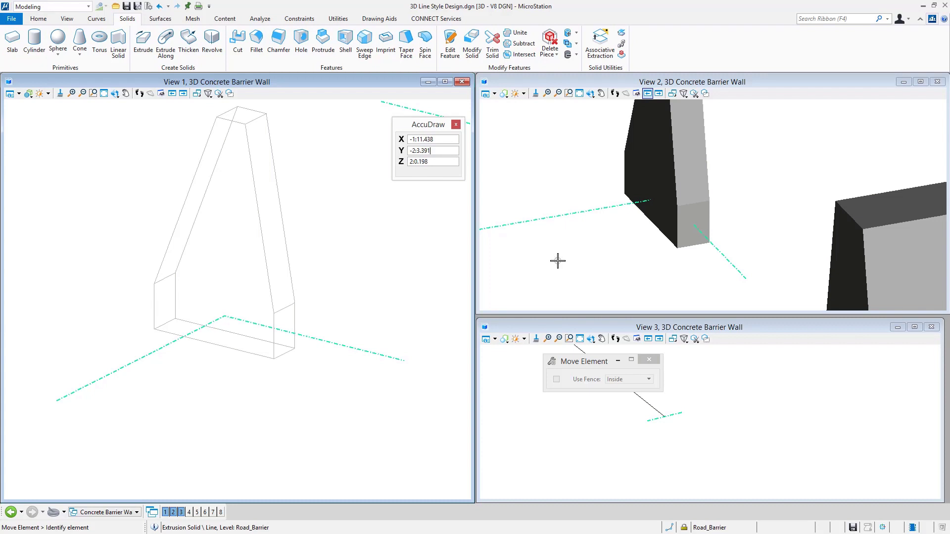